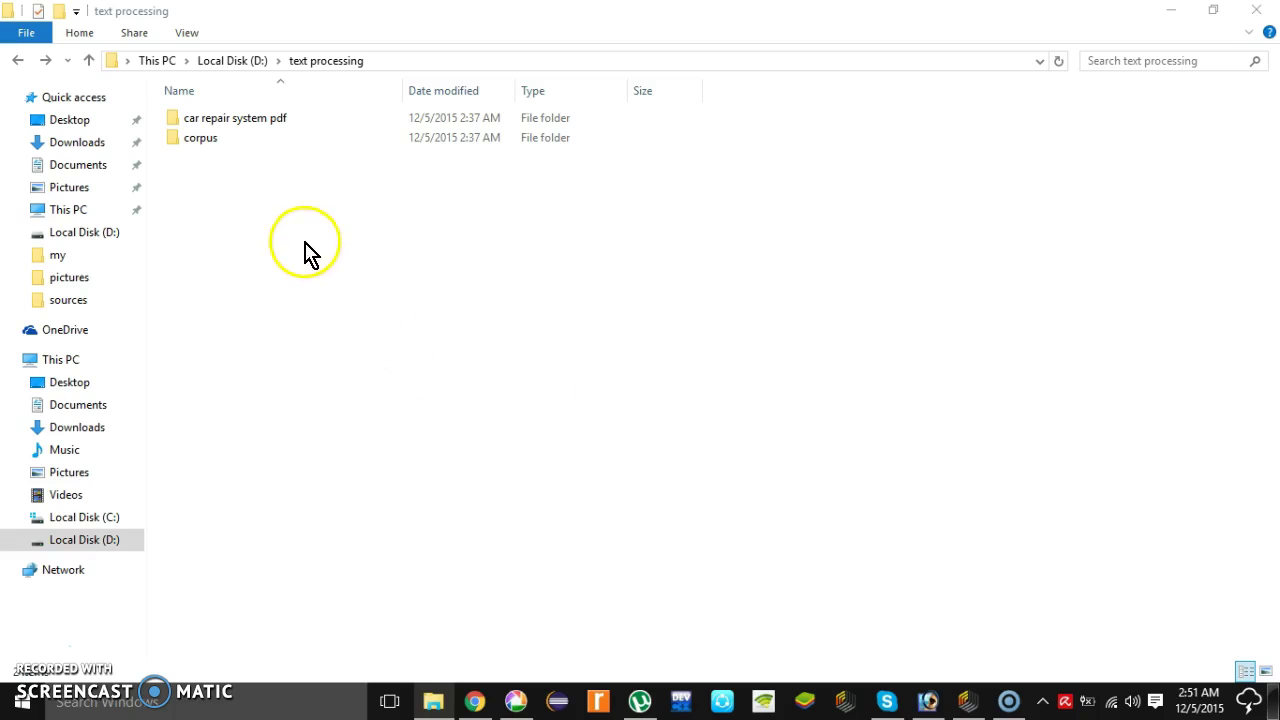
Browse the car repair system pdf folder and the corpus folder inside text processing
left_click(268, 125)
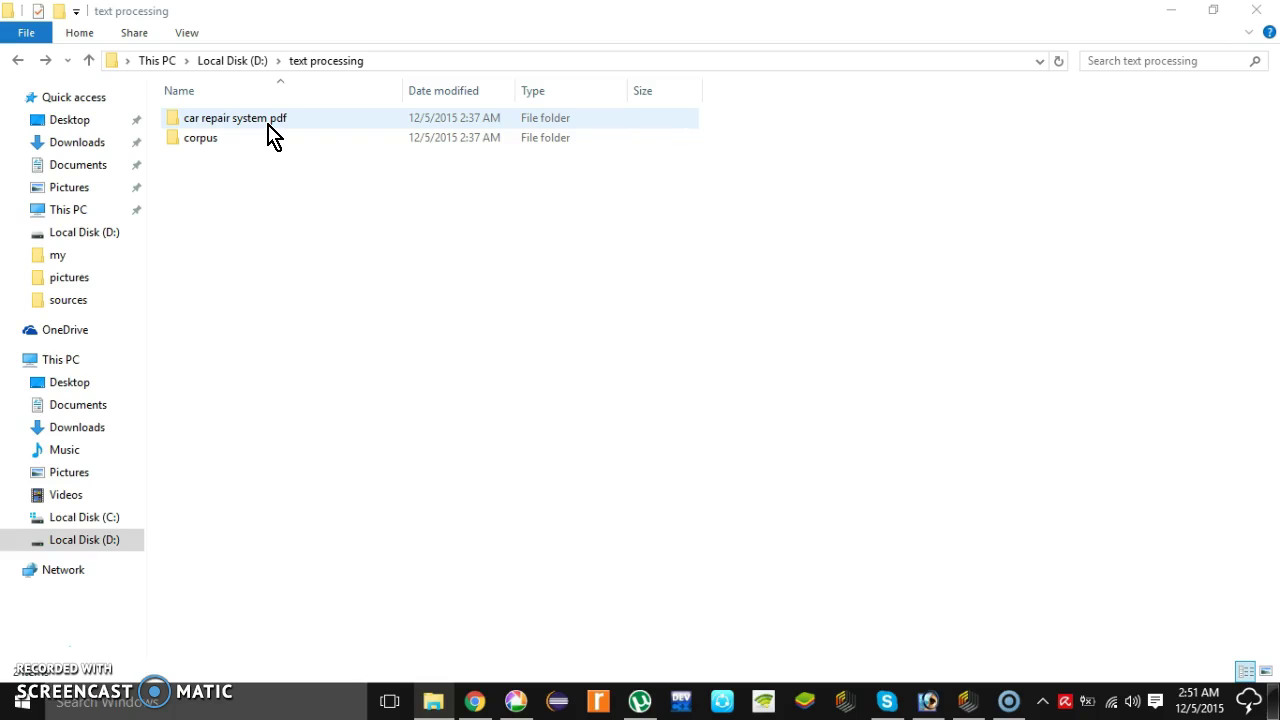
left_click(268, 125)
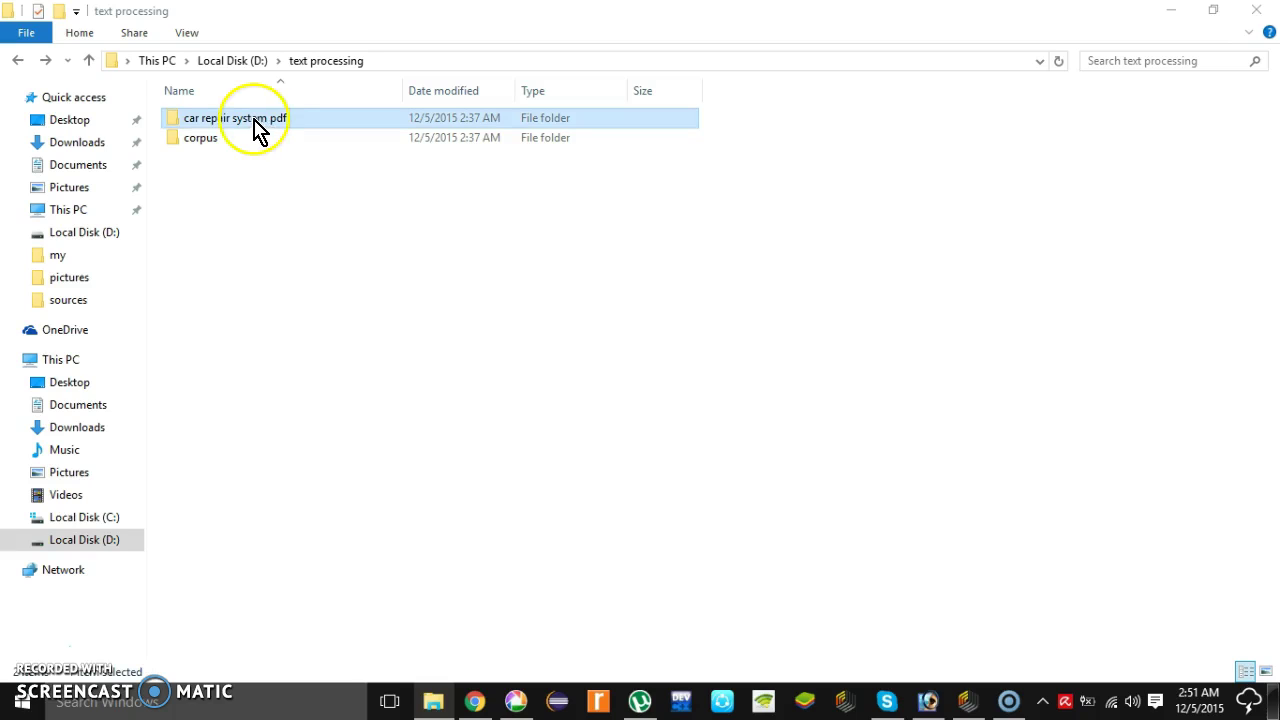
double_click(252, 125)
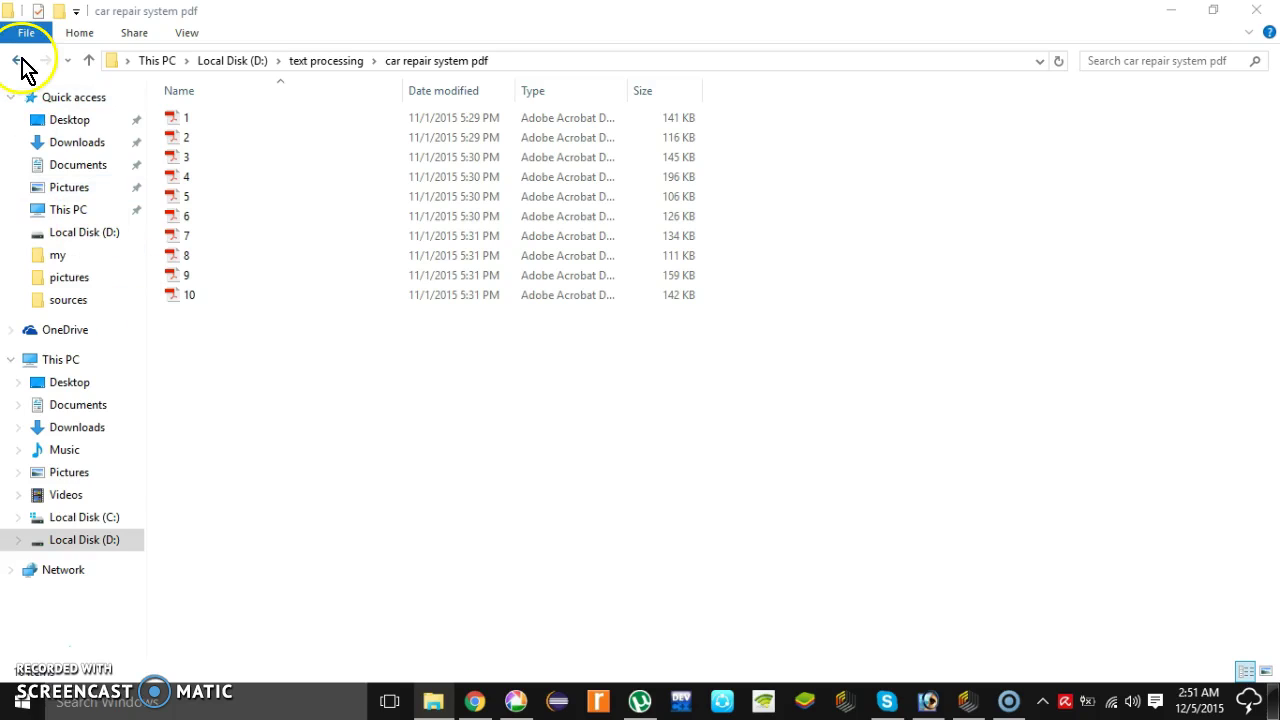
left_click(18, 60)
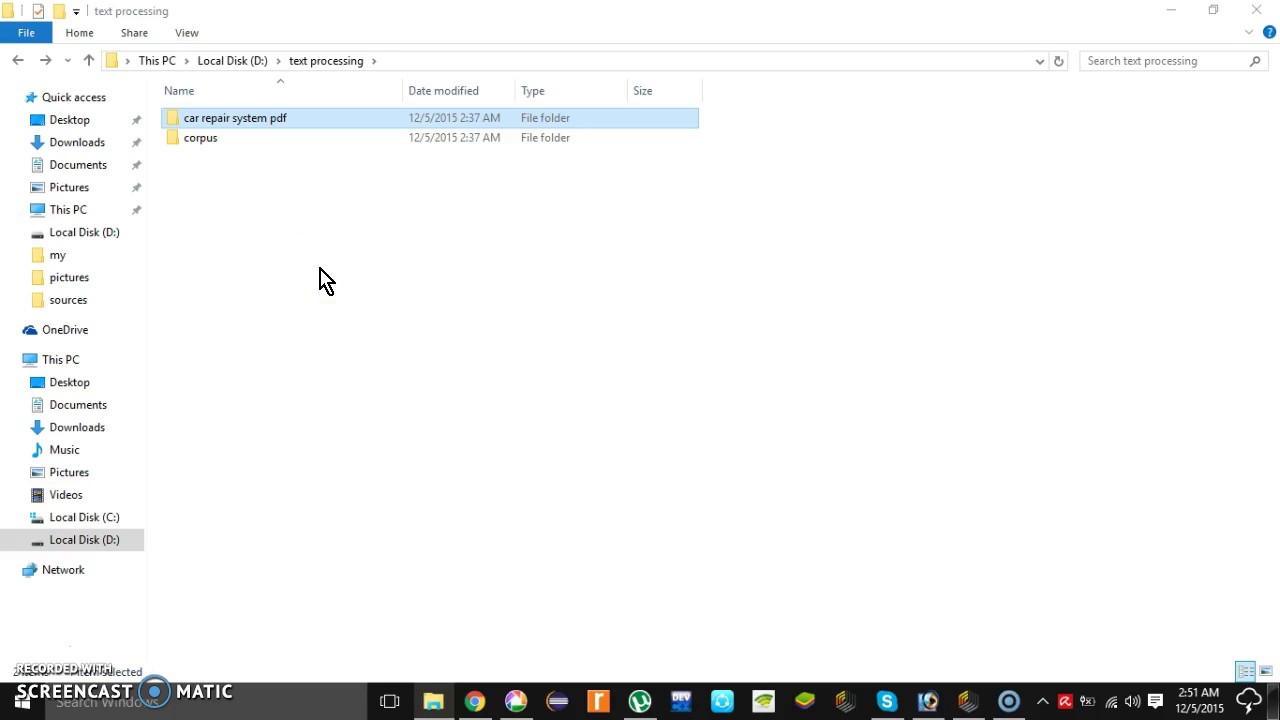
double_click(245, 139)
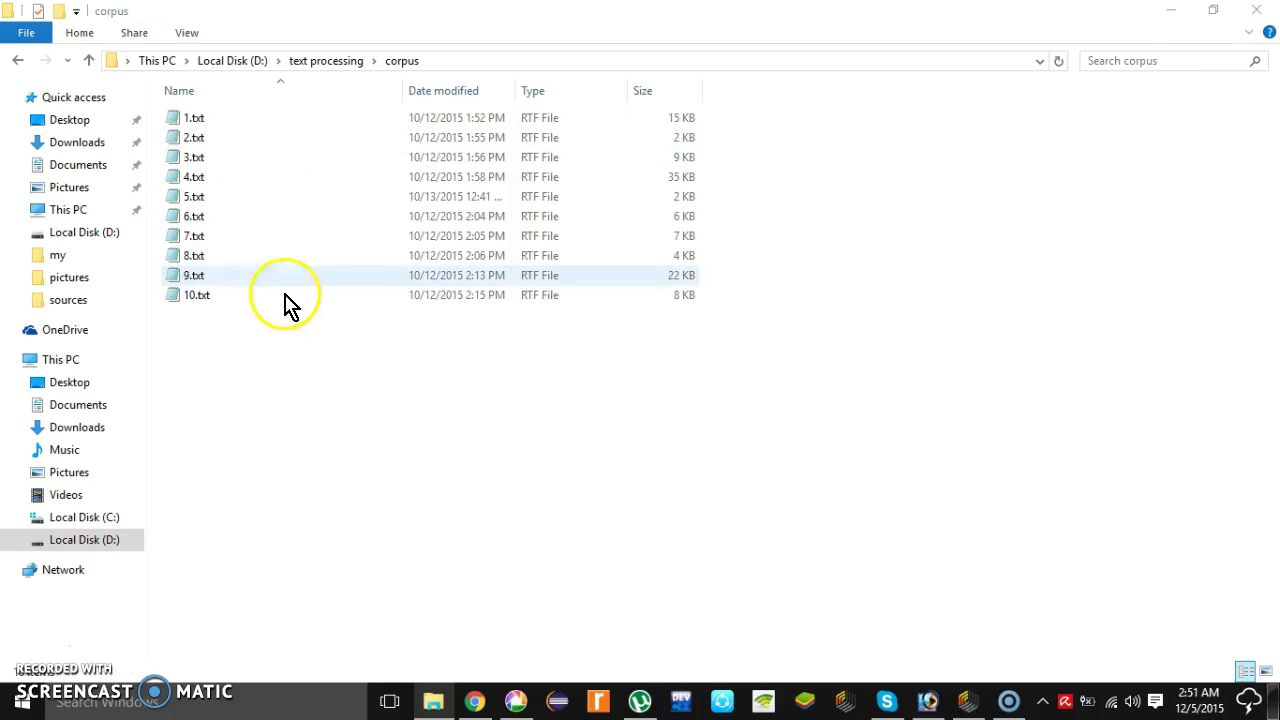
mouse_move(196, 295)
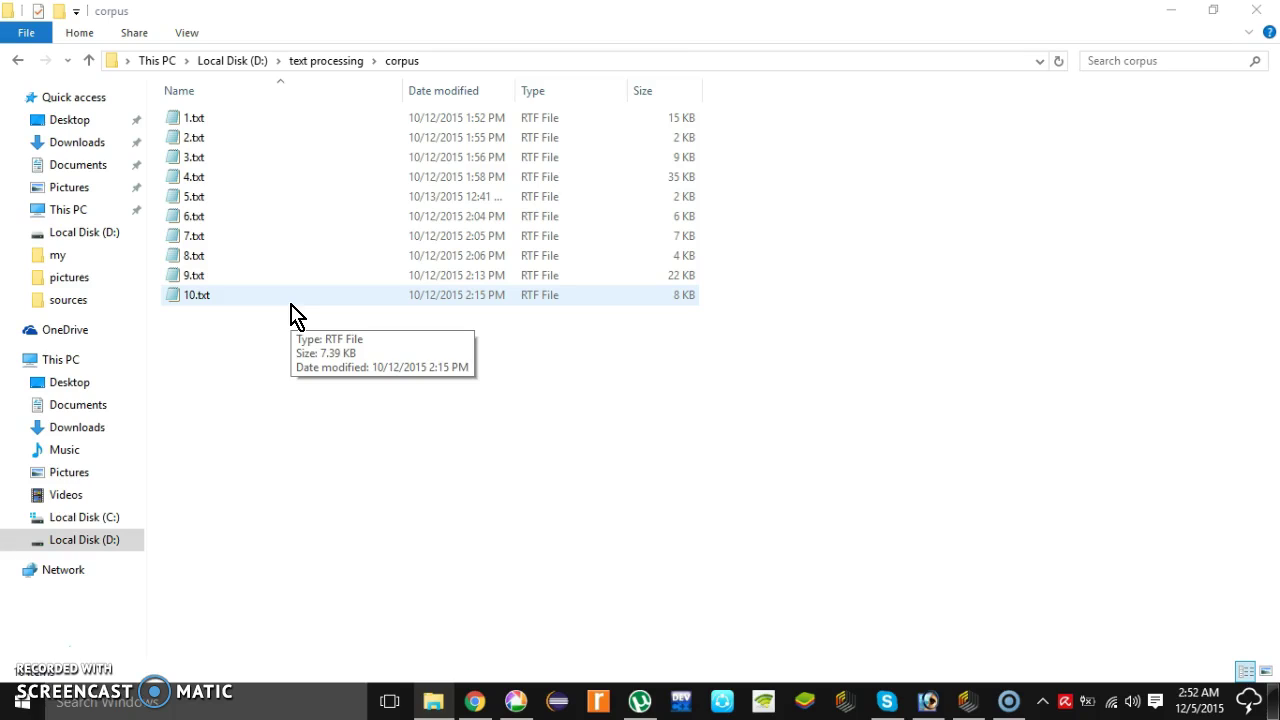
key("BackSpace")
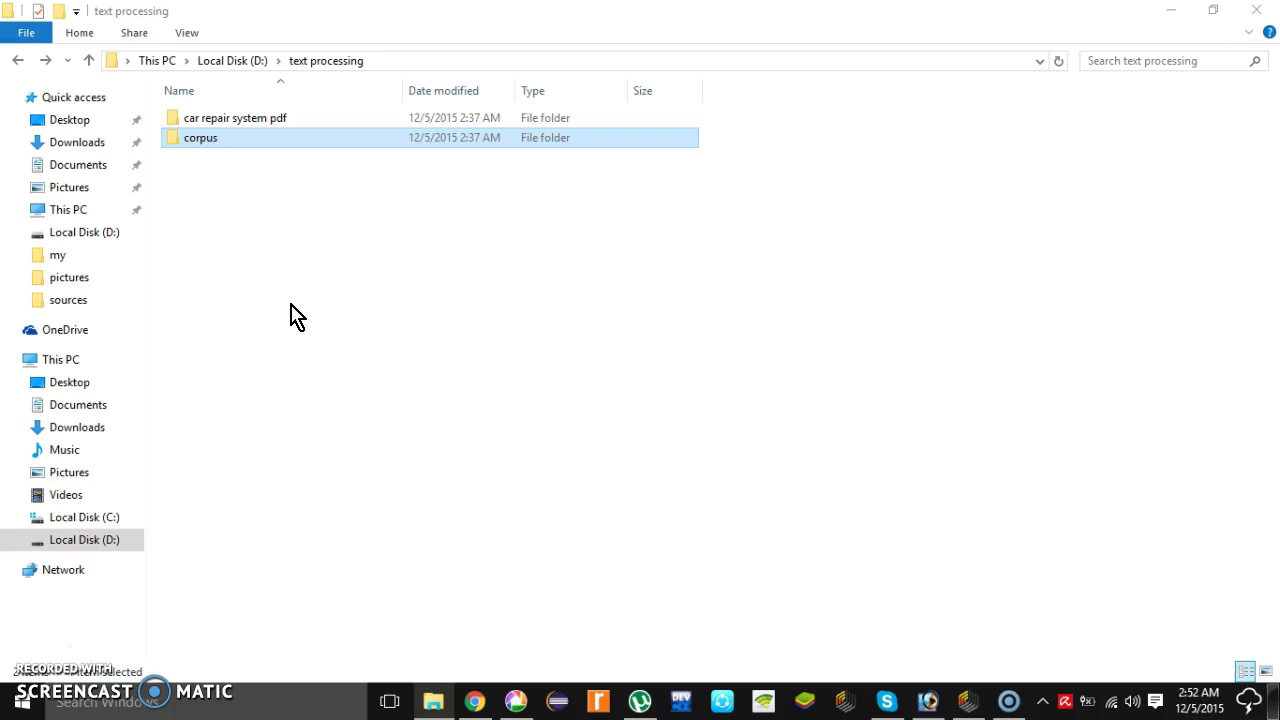
Open the Help > Marketplace window in RapidMiner Studio
left_click(963, 703)
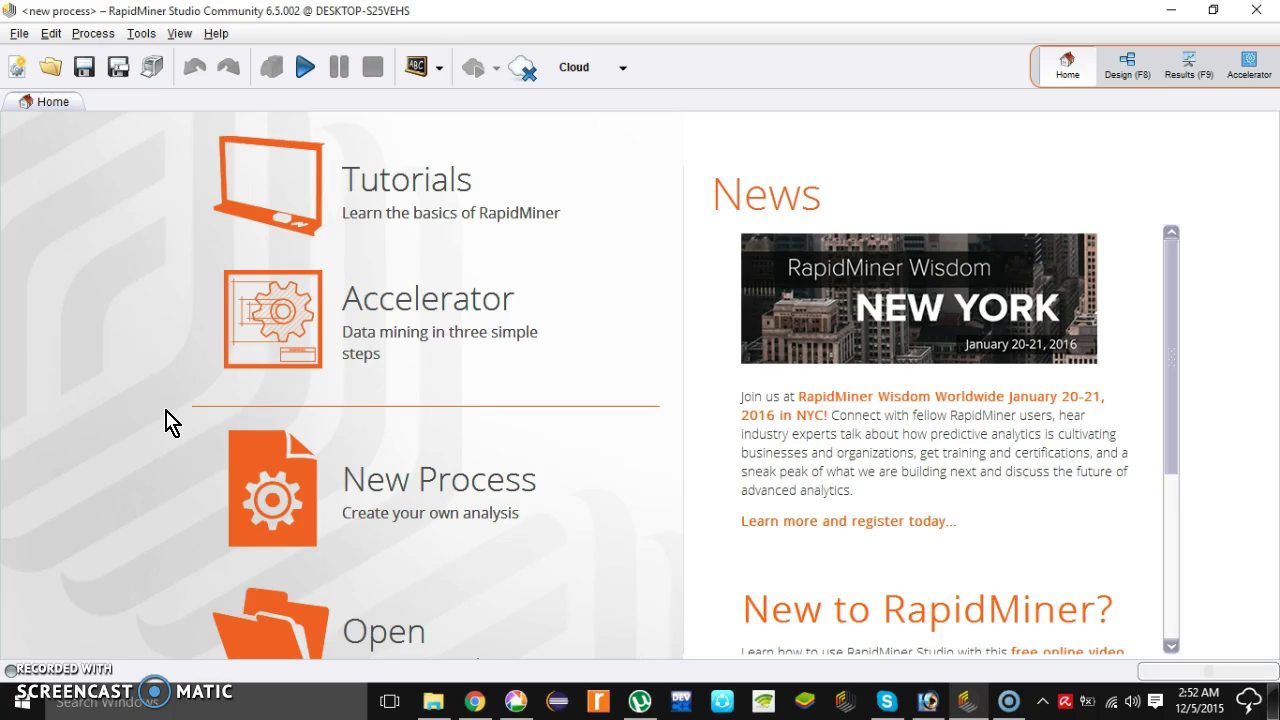
left_click(216, 38)
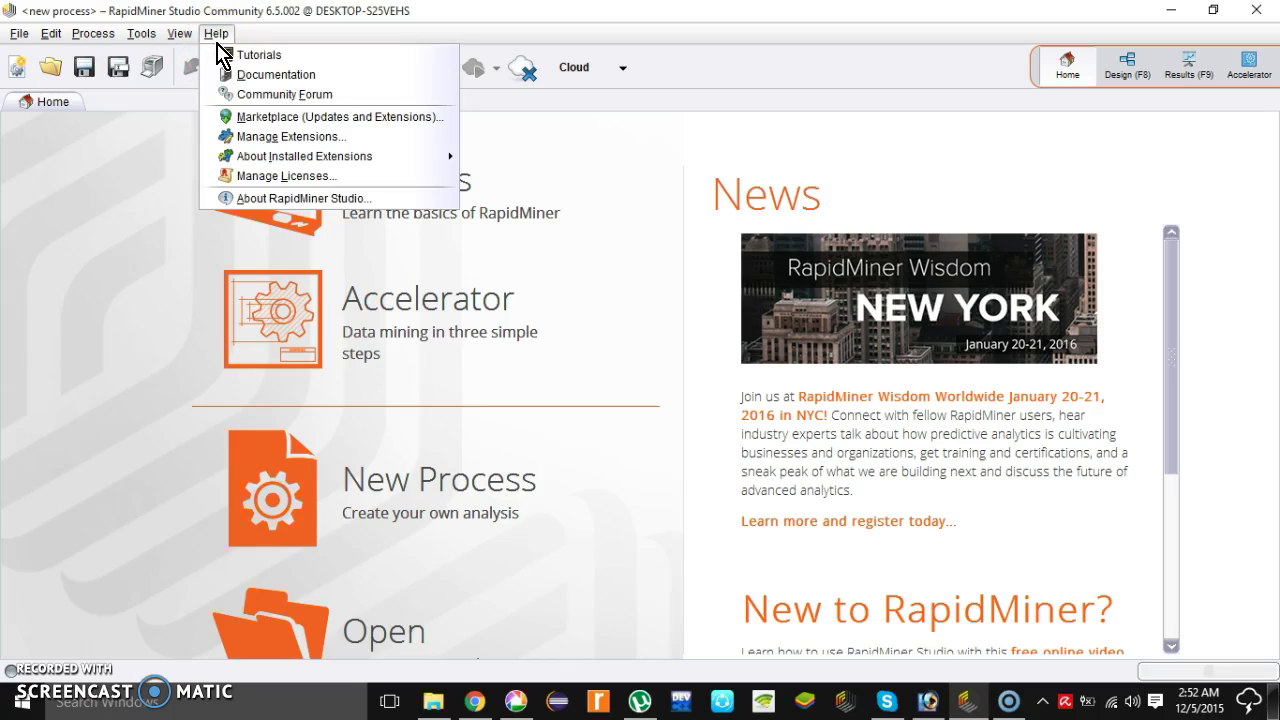
left_click(240, 118)
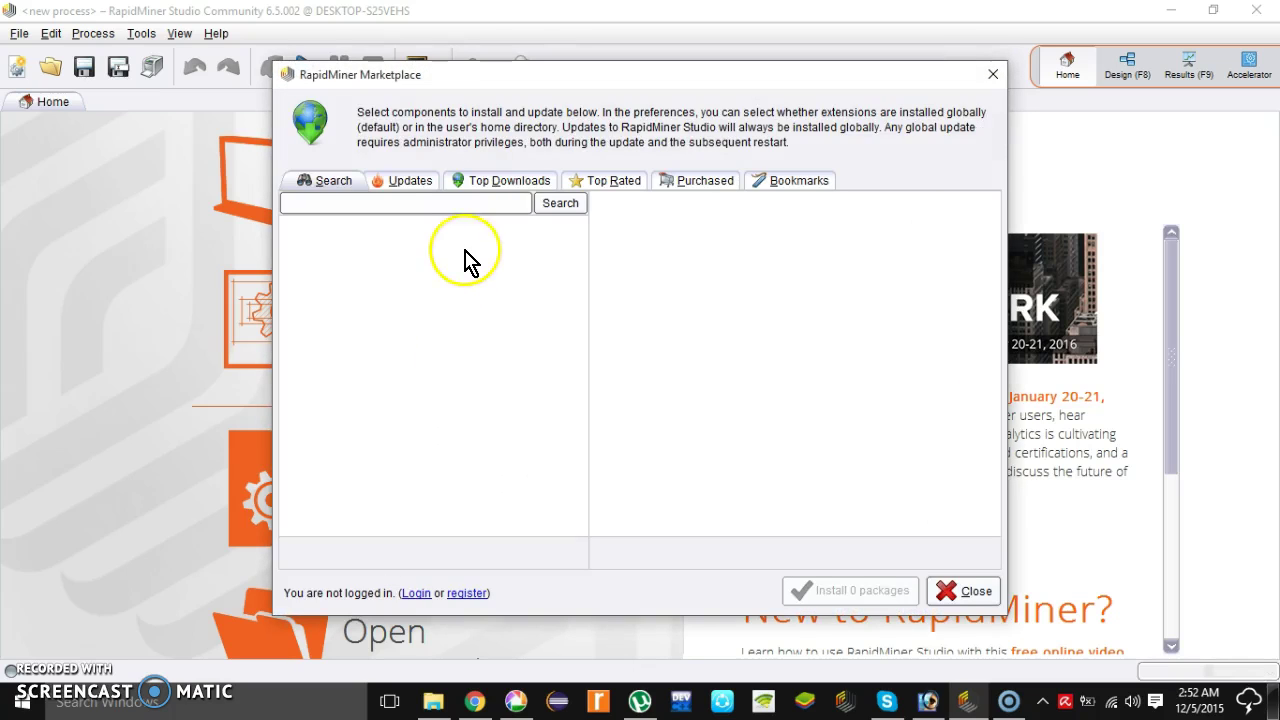
Search the Marketplace for 'text processing', check Text Processing 6.5.0 is current, and close it
left_click(475, 202)
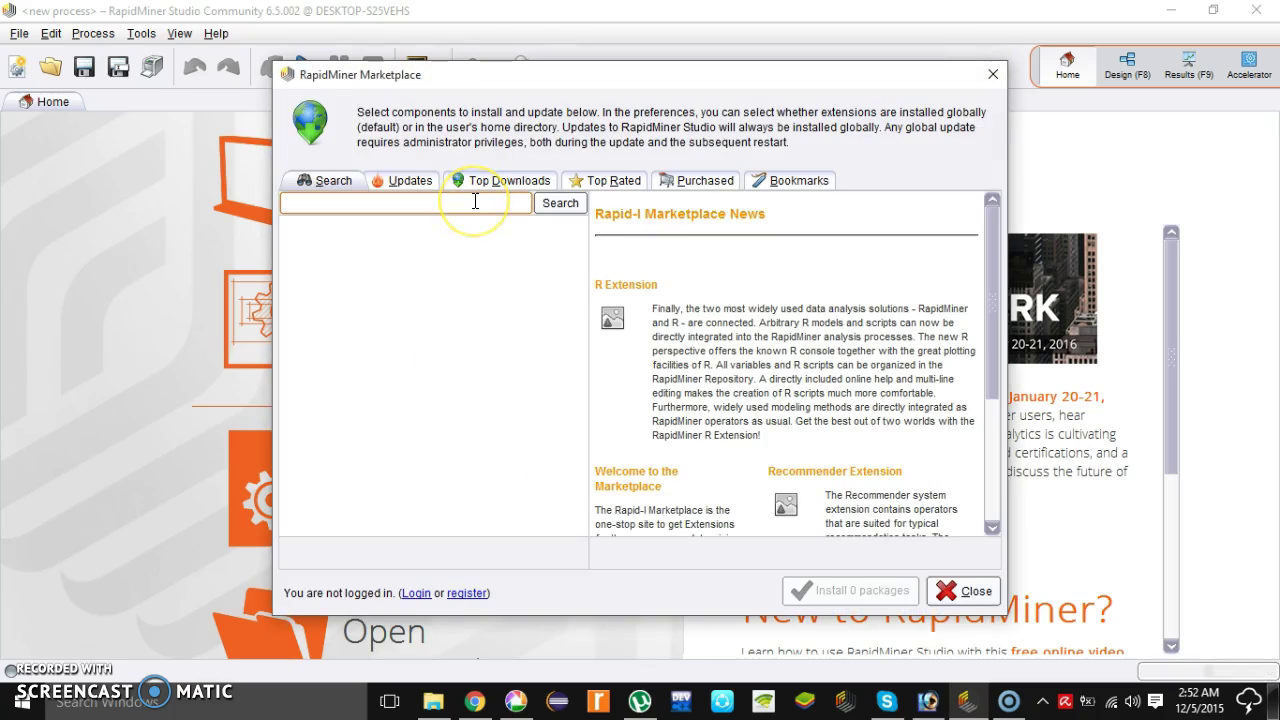
type("text ")
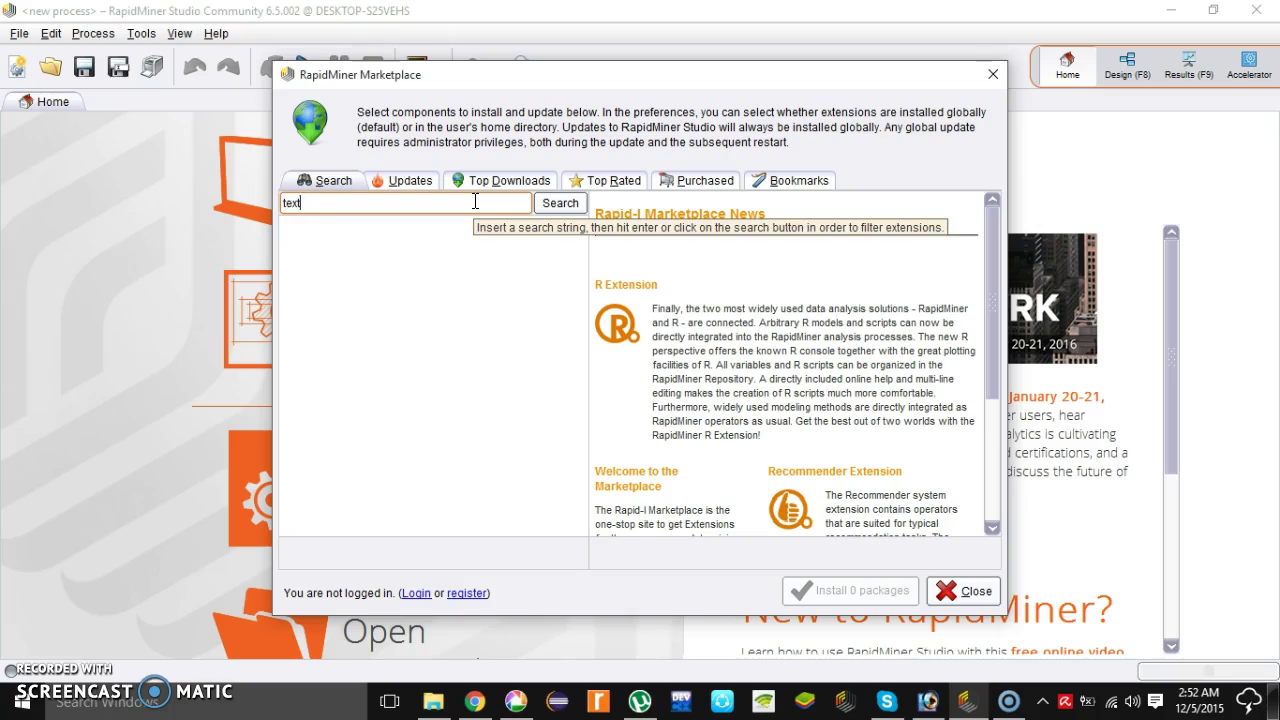
type("proce")
type("ssing")
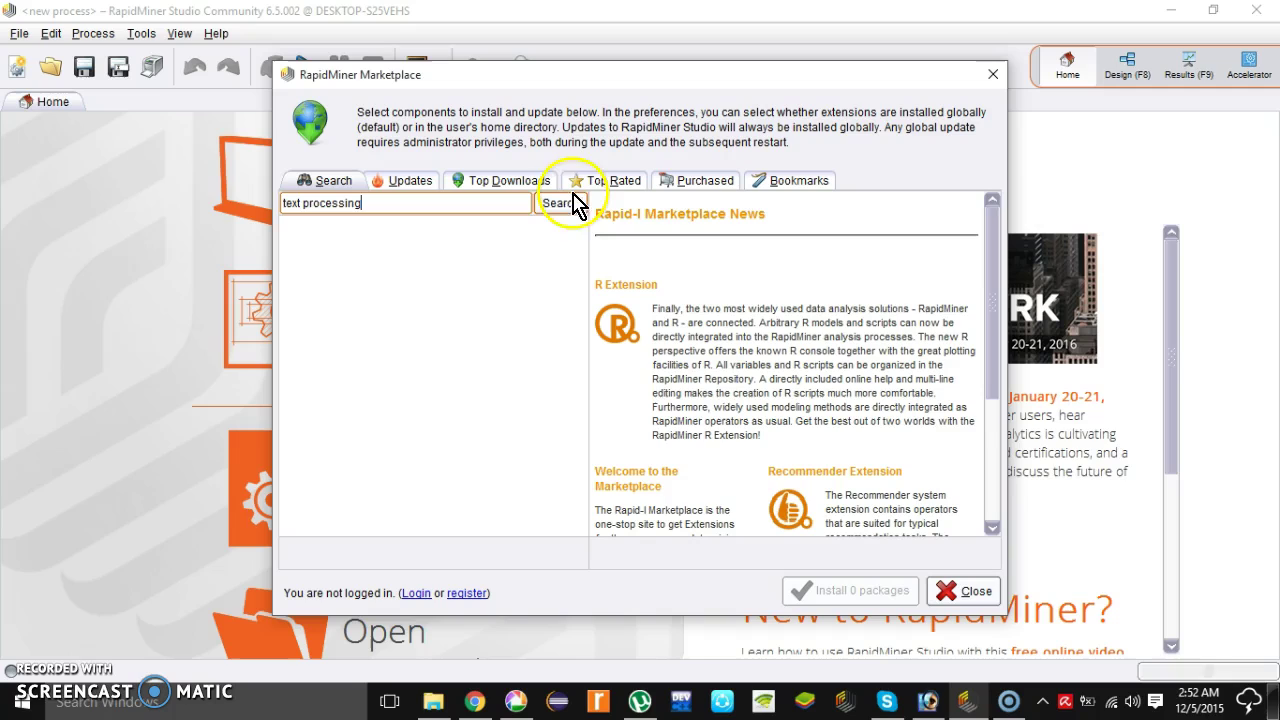
left_click(570, 205)
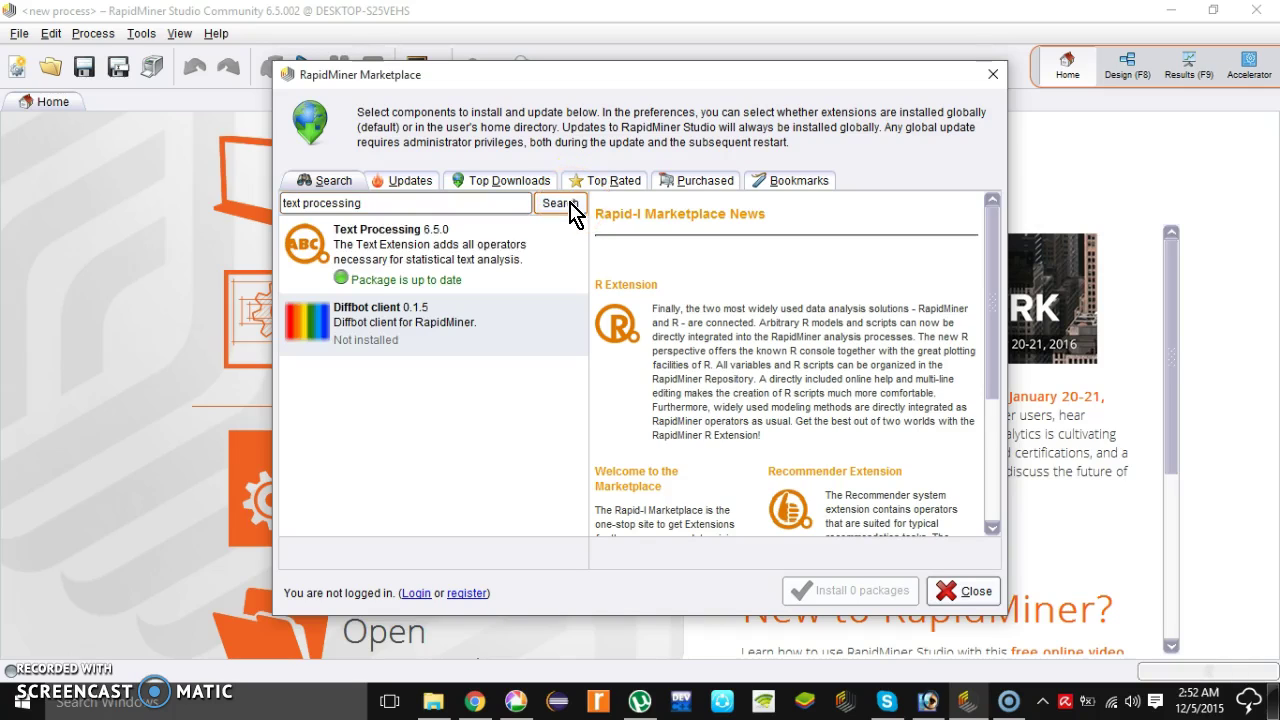
left_click(474, 262)
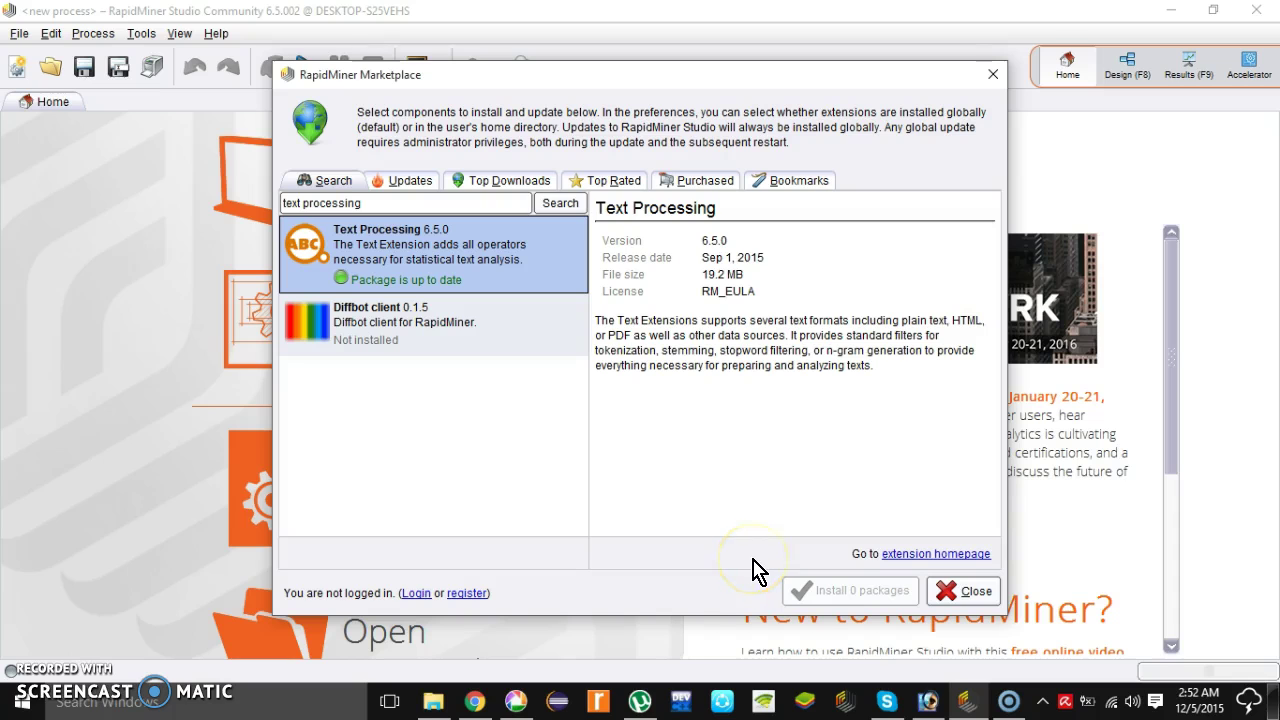
left_click(950, 592)
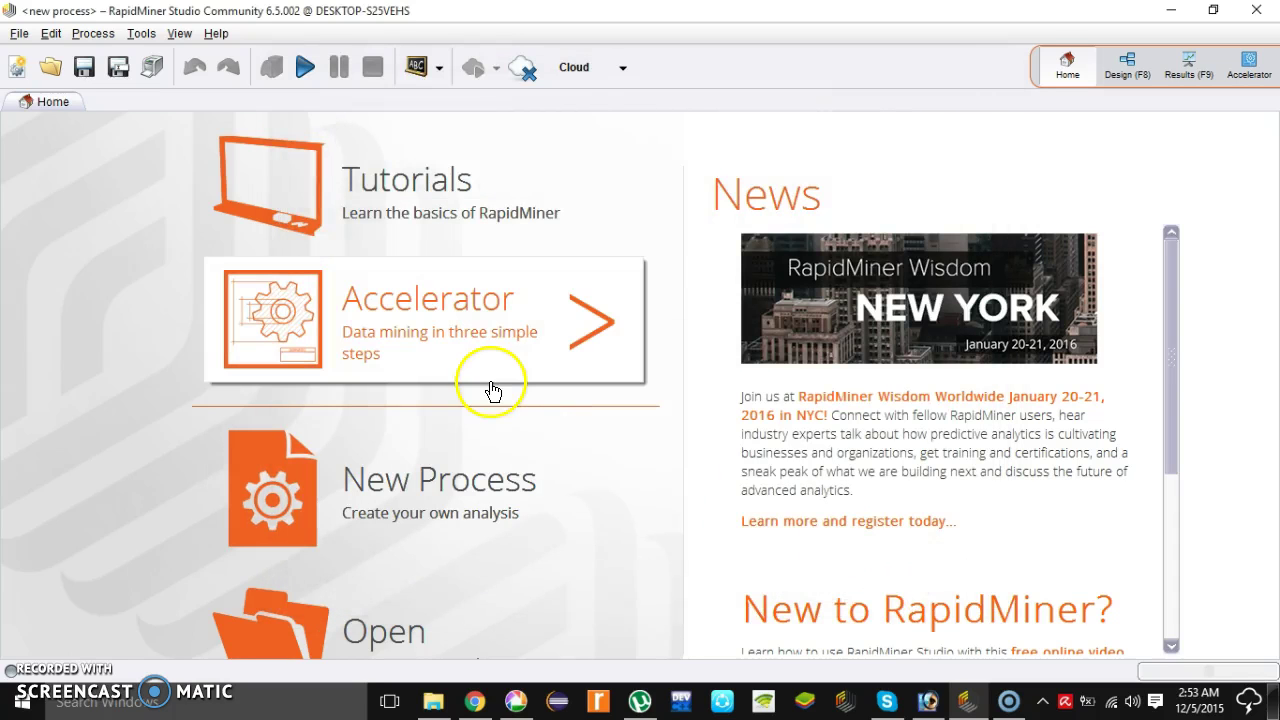
Create a new process and add Process Documents from Files from the Text Processing operators
left_click(494, 510)
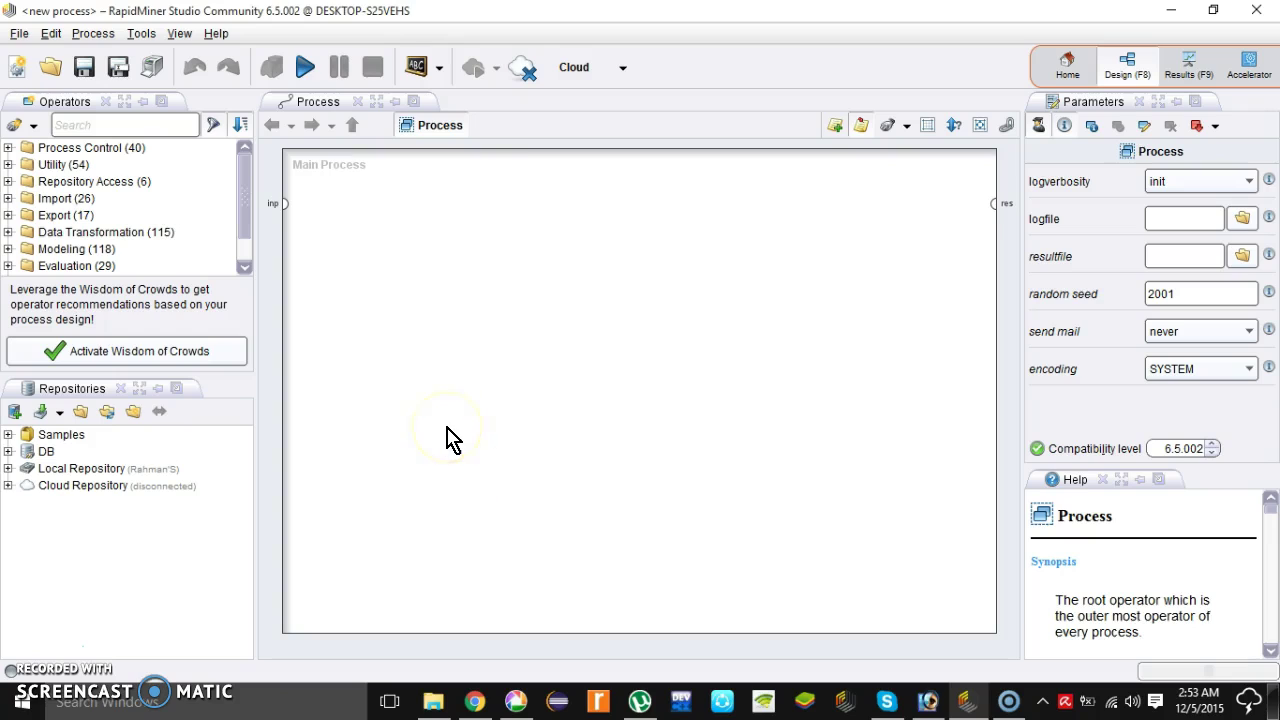
left_click(113, 124)
type("text")
type(" p")
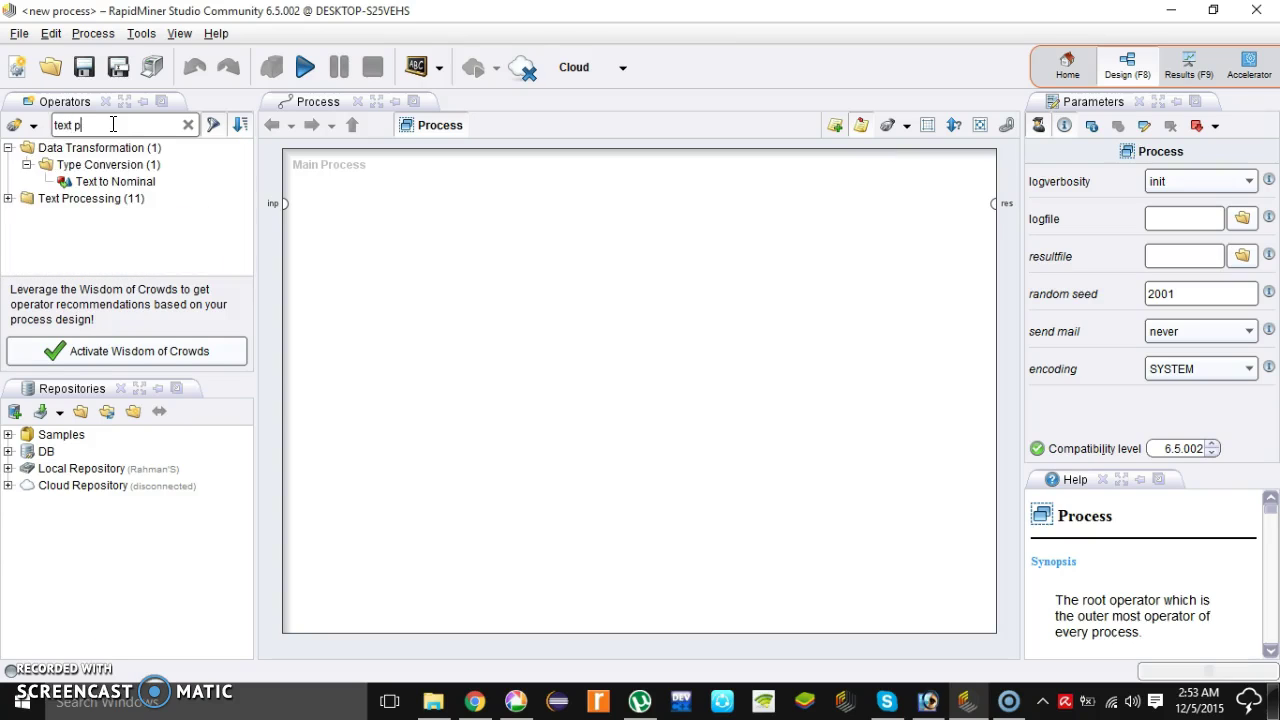
type("roces")
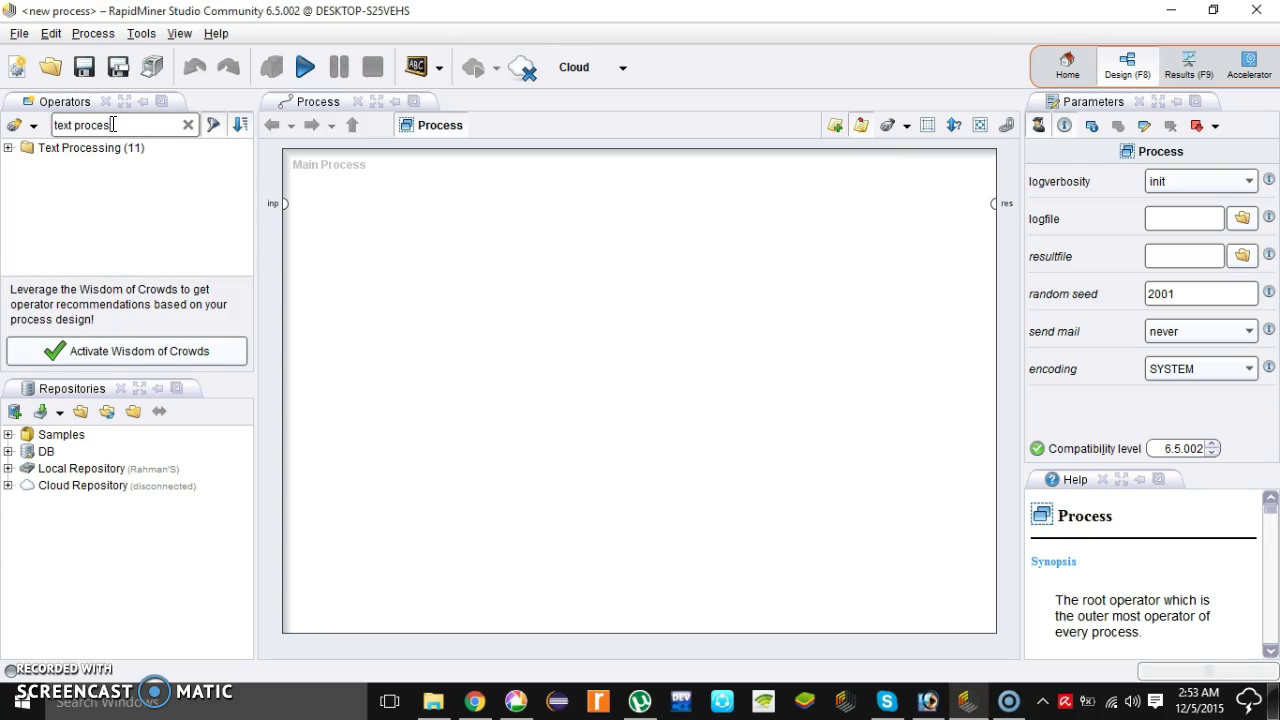
type("s")
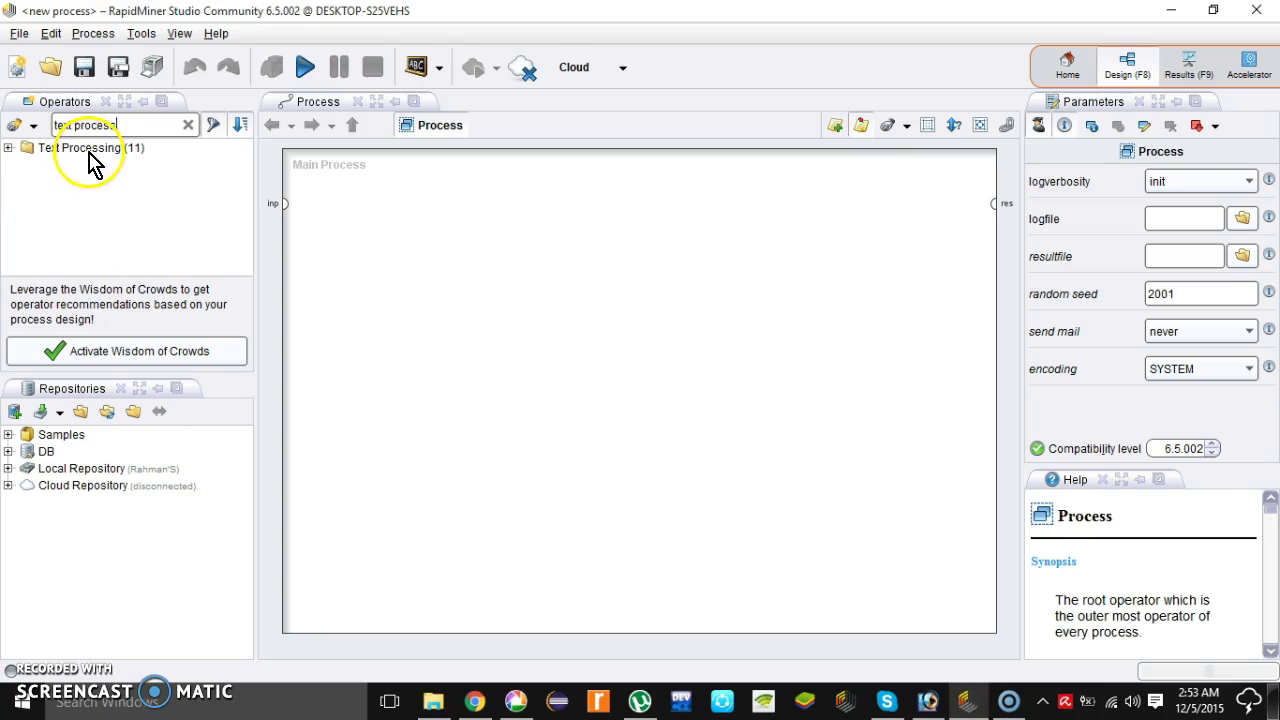
double_click(90, 150)
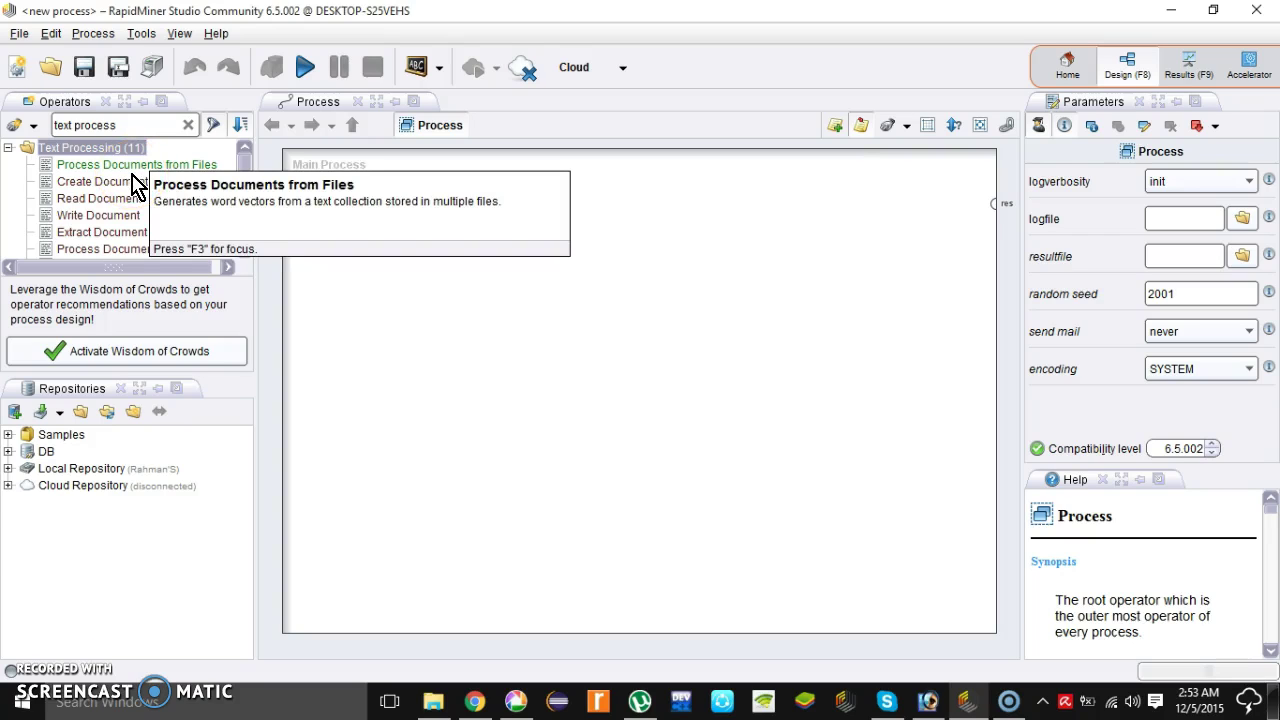
double_click(133, 166)
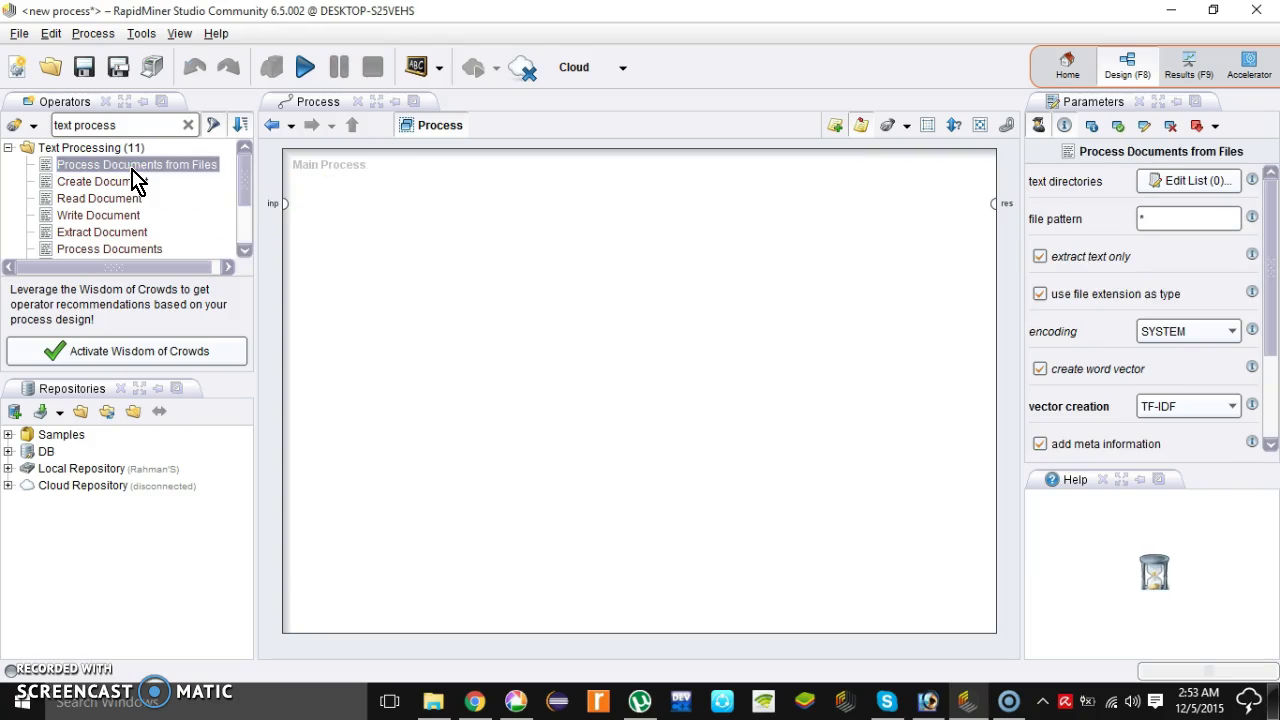
left_click(344, 241)
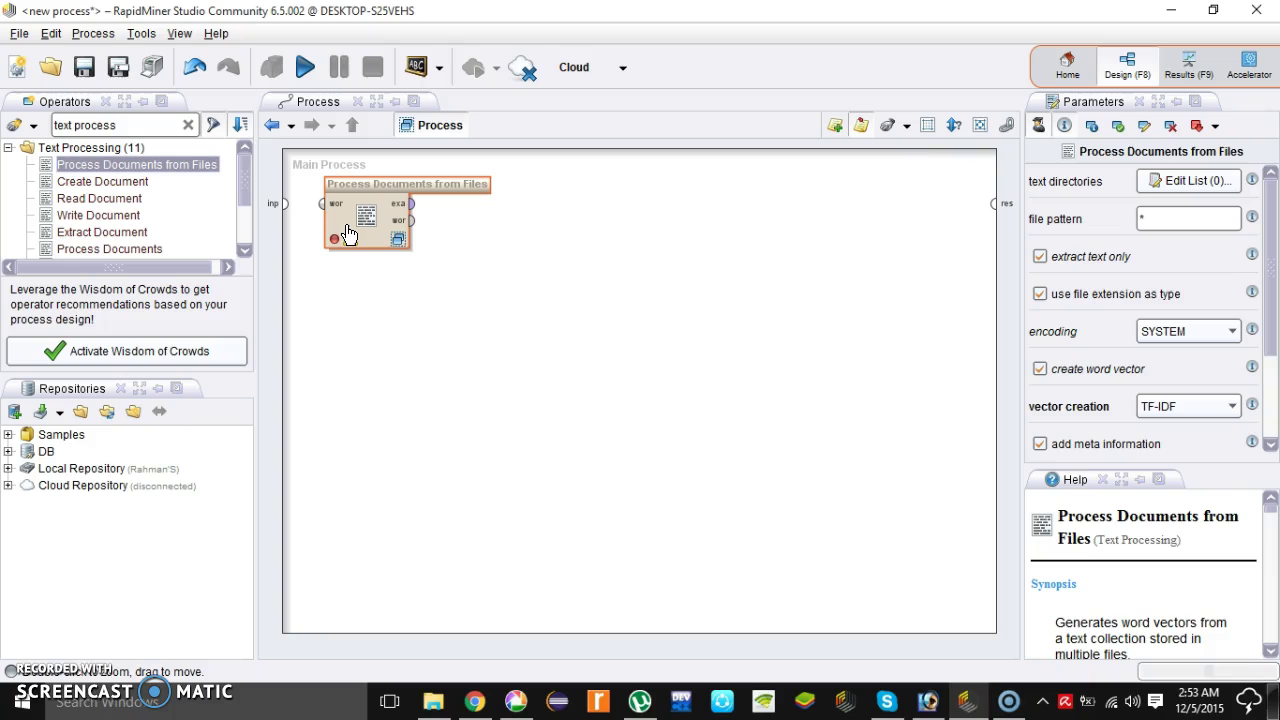
left_click(408, 246)
left_click(346, 238)
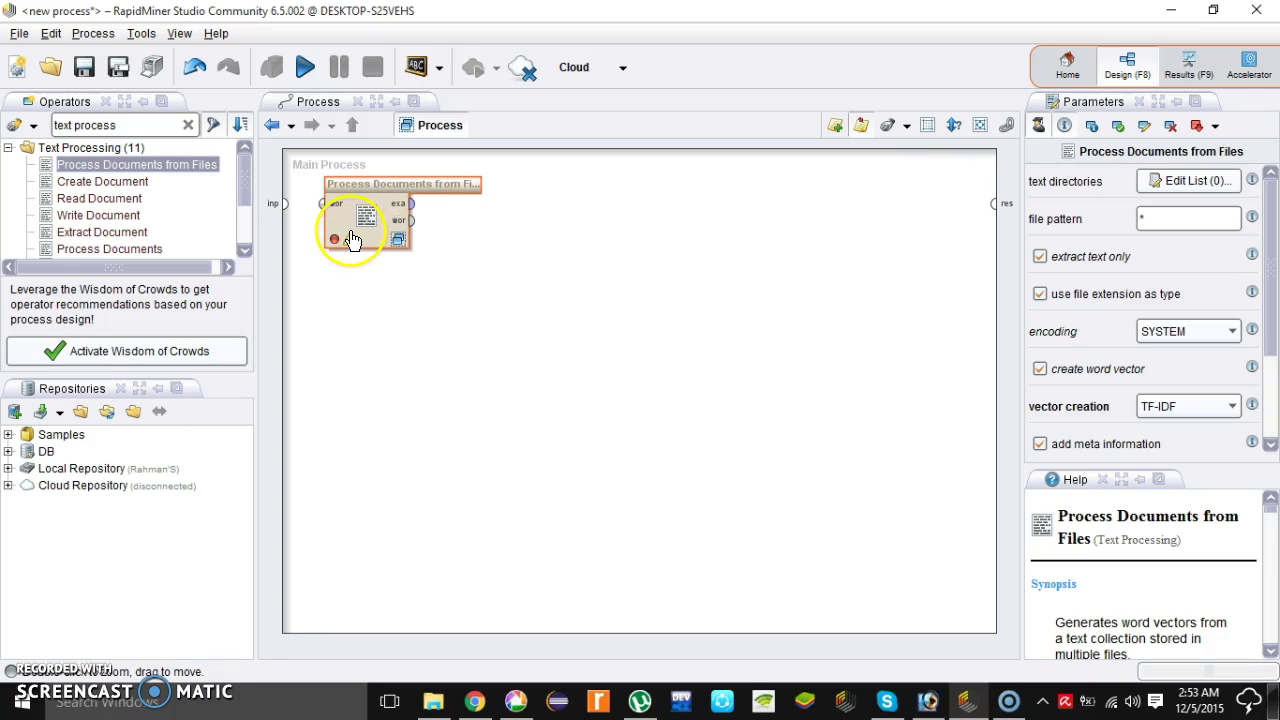
left_click(366, 252)
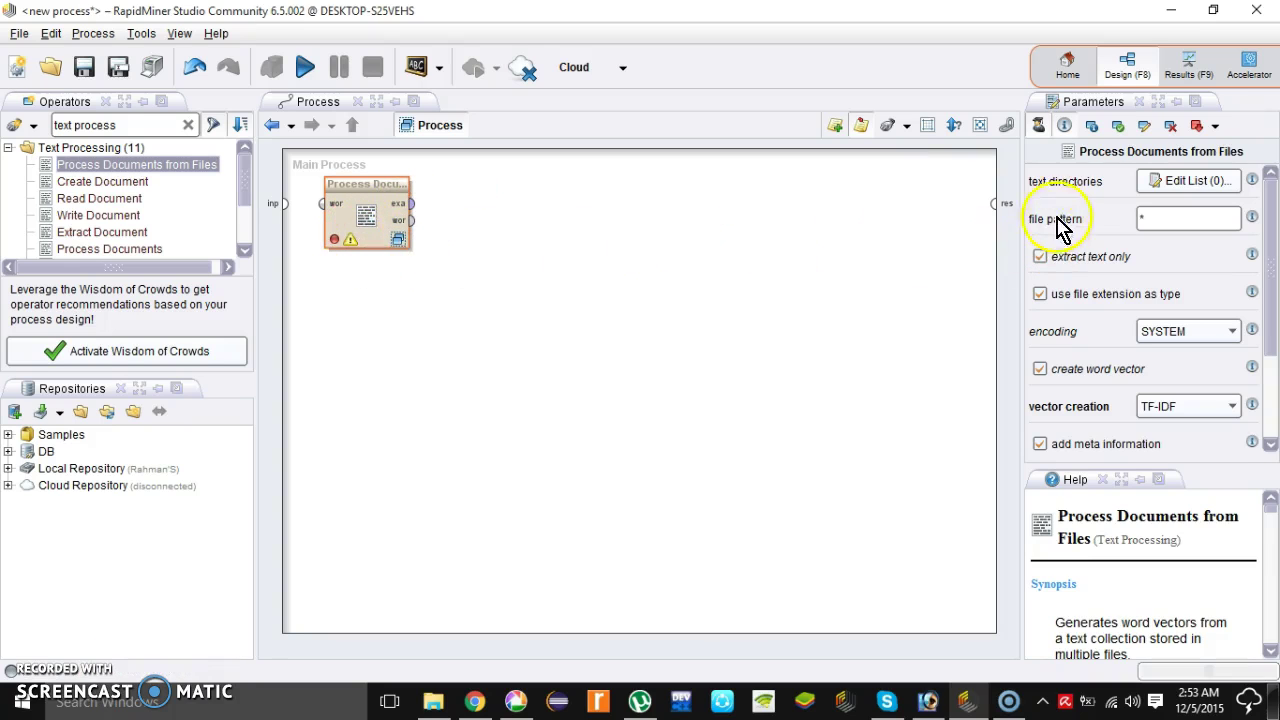
Add D:\text processing\corpus as the operator's text directory with class name 'text'
left_click(1188, 190)
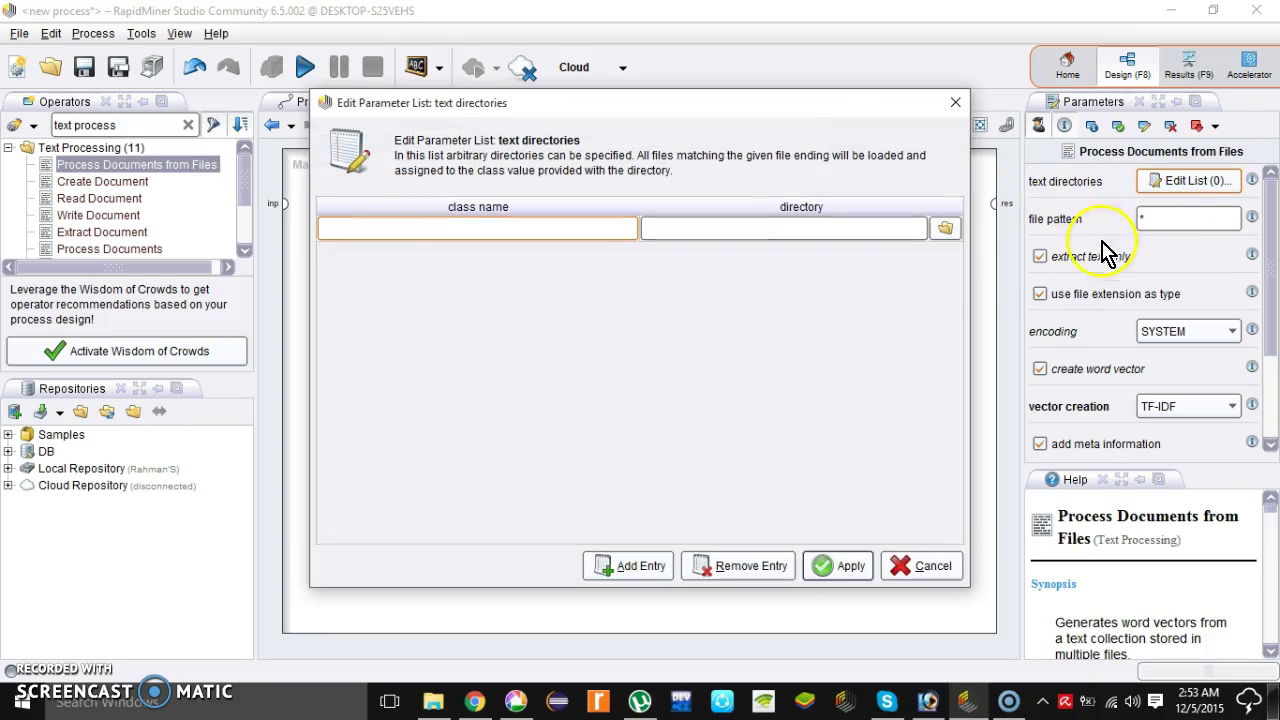
left_click(948, 232)
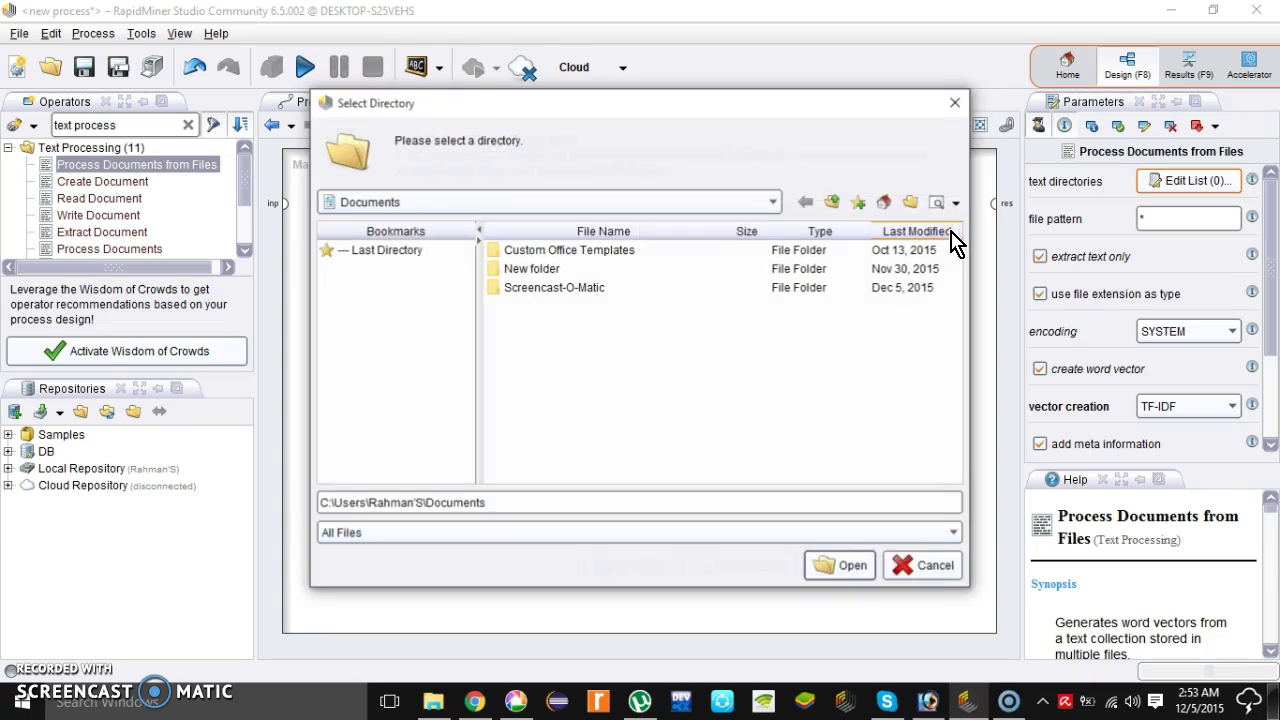
left_click(776, 203)
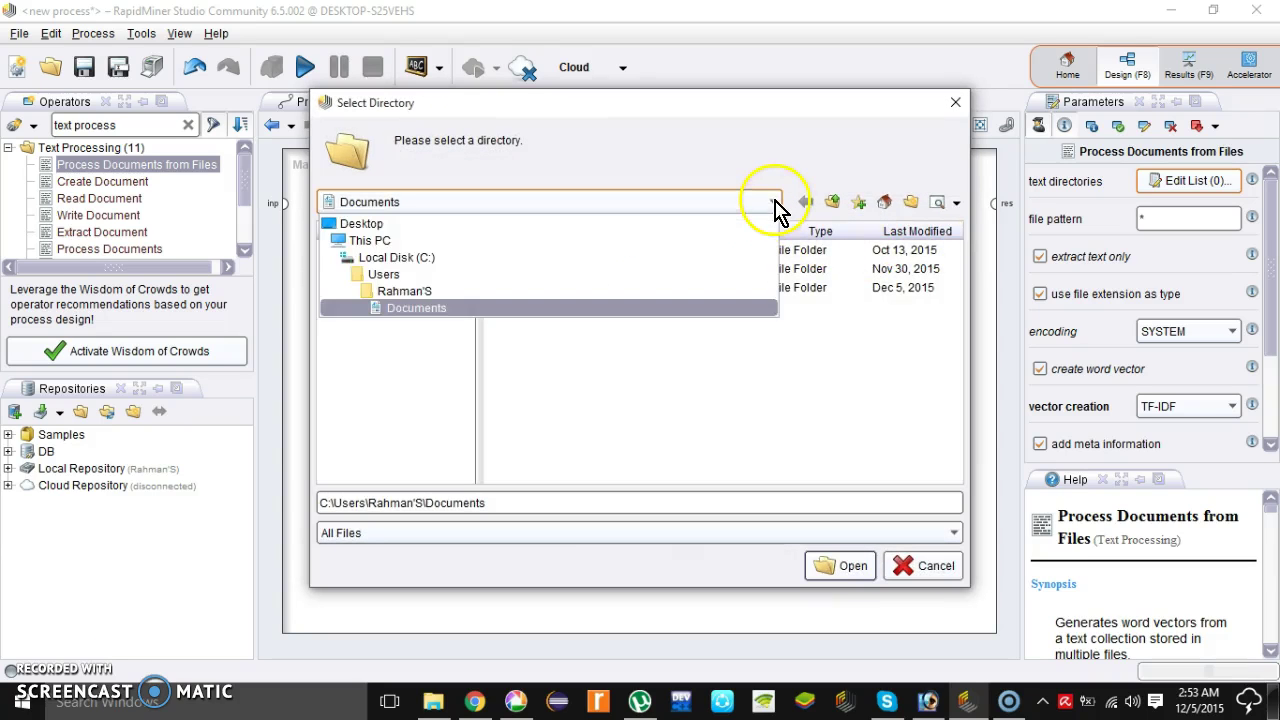
left_click(382, 243)
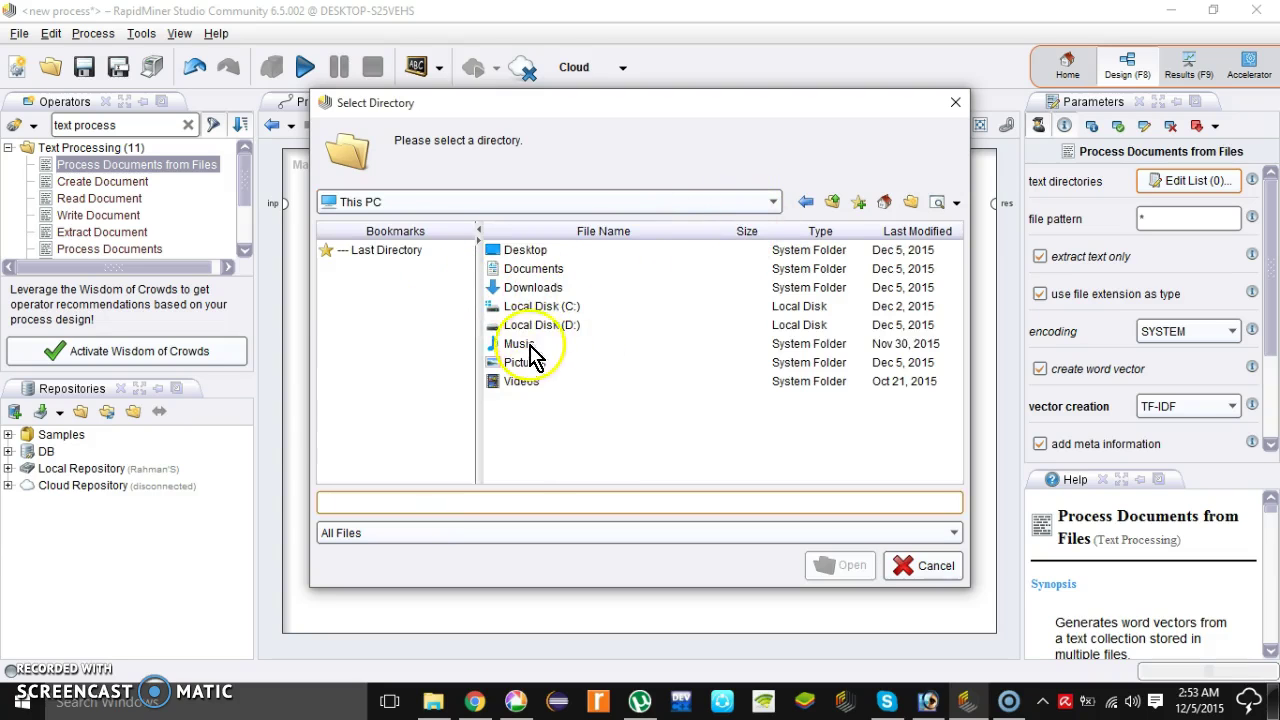
double_click(540, 325)
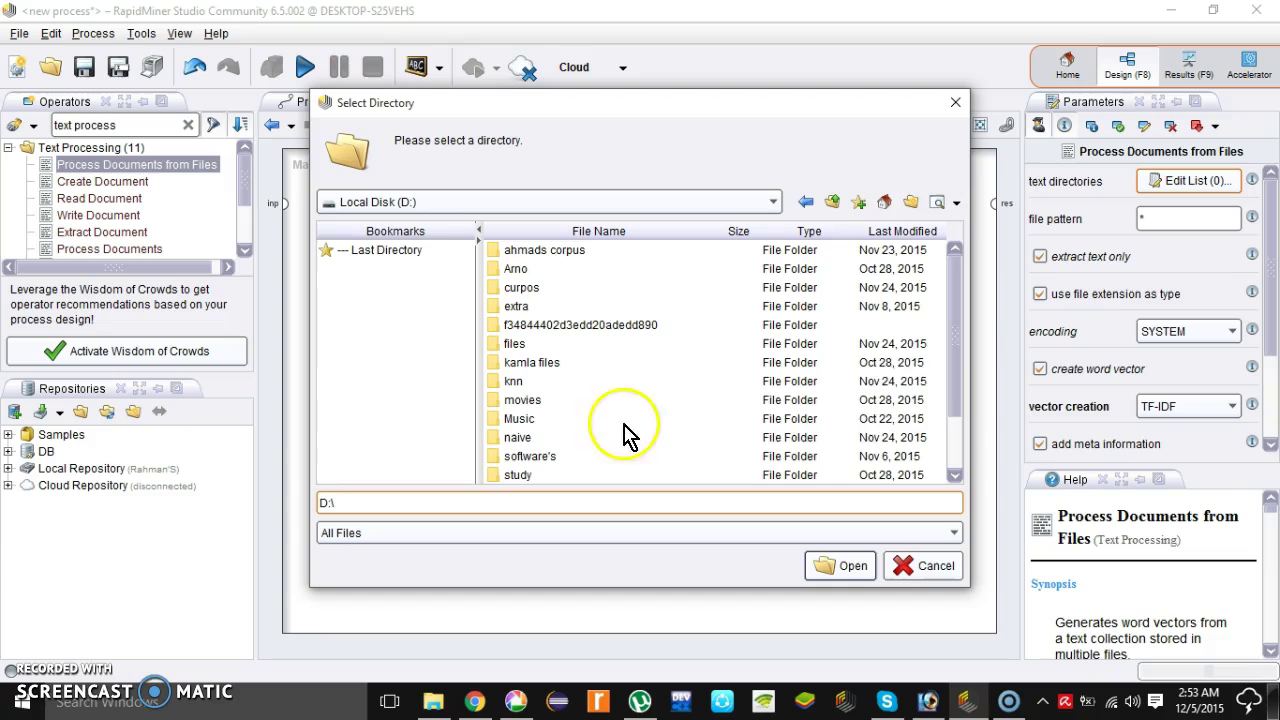
left_click_drag(958, 320, 960, 363)
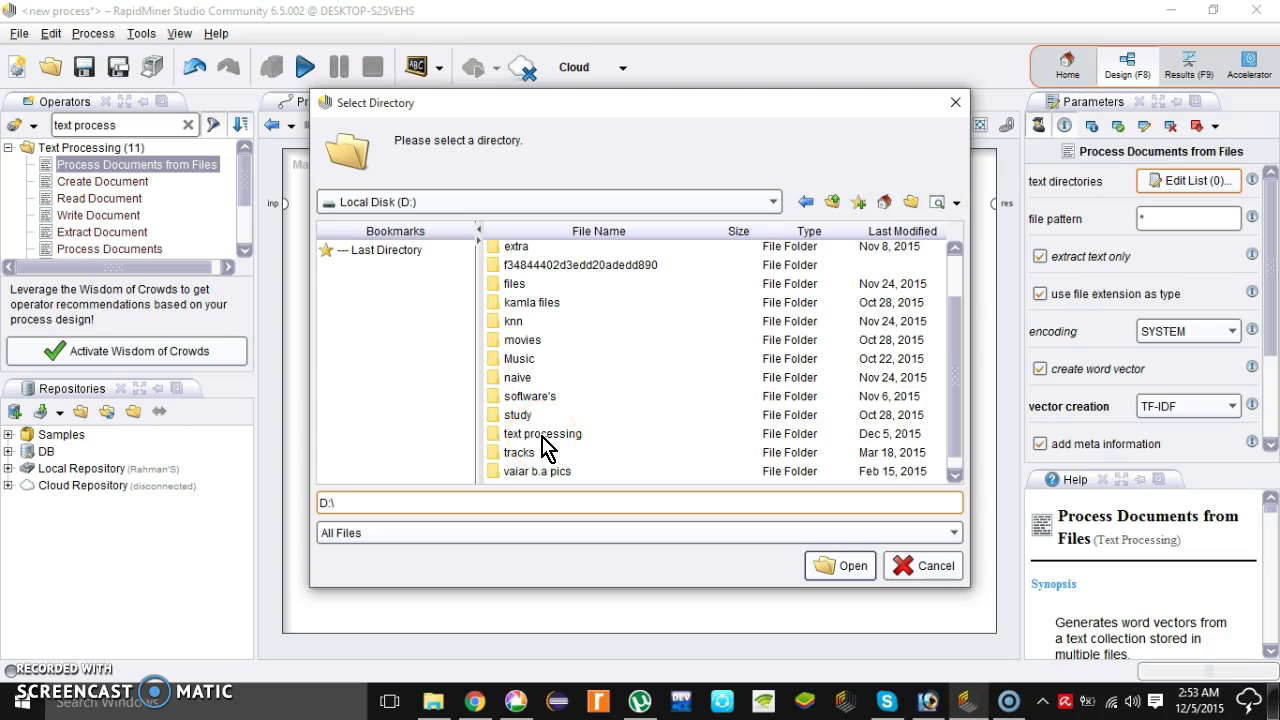
double_click(542, 435)
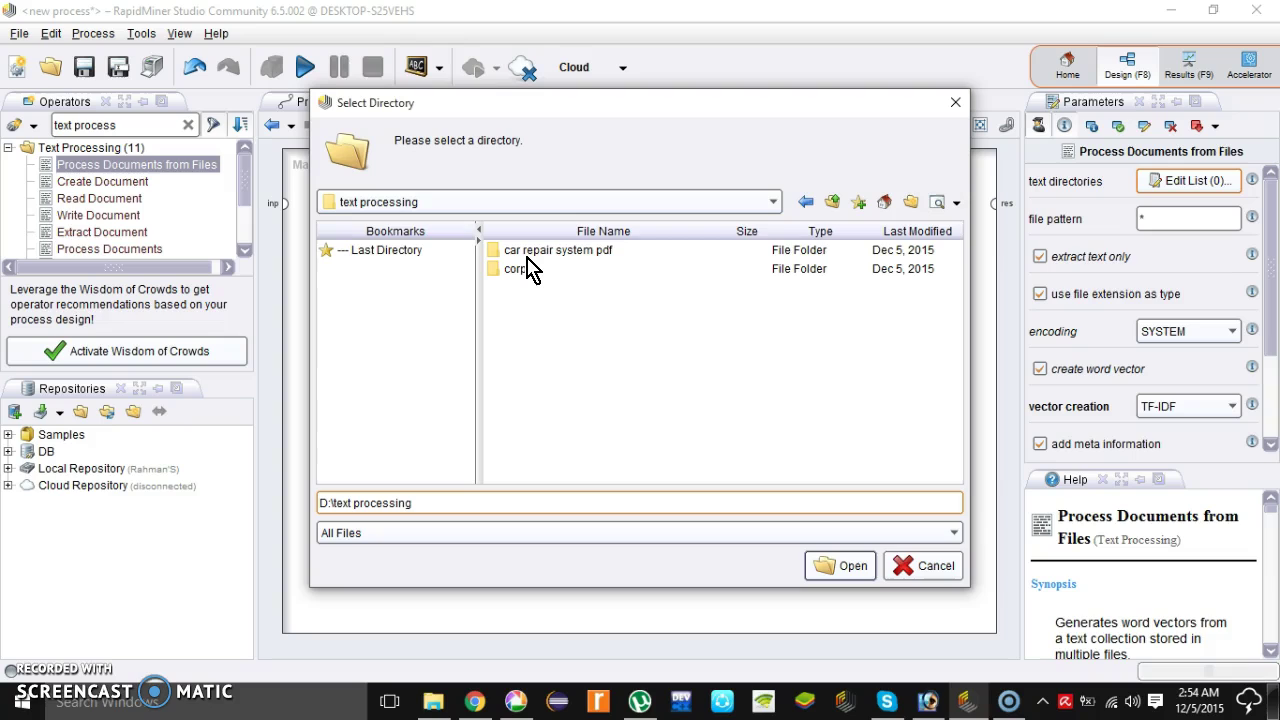
mouse_move(521, 269)
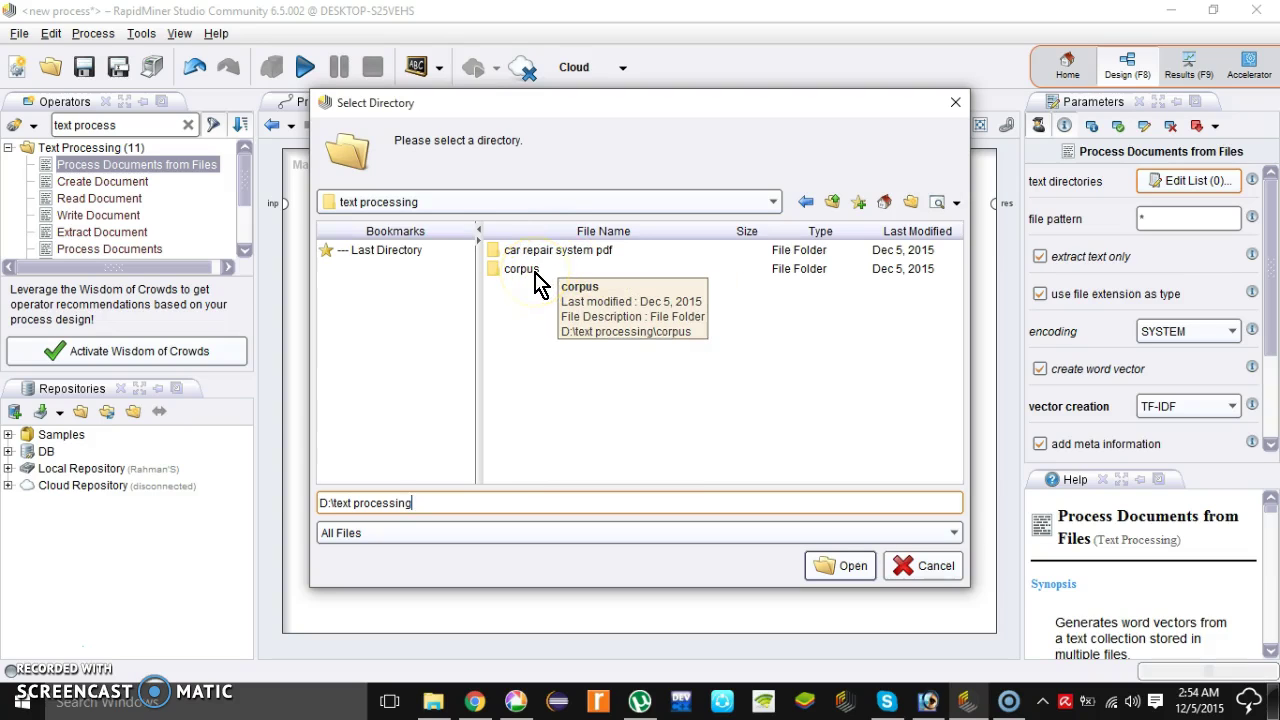
left_click(530, 270)
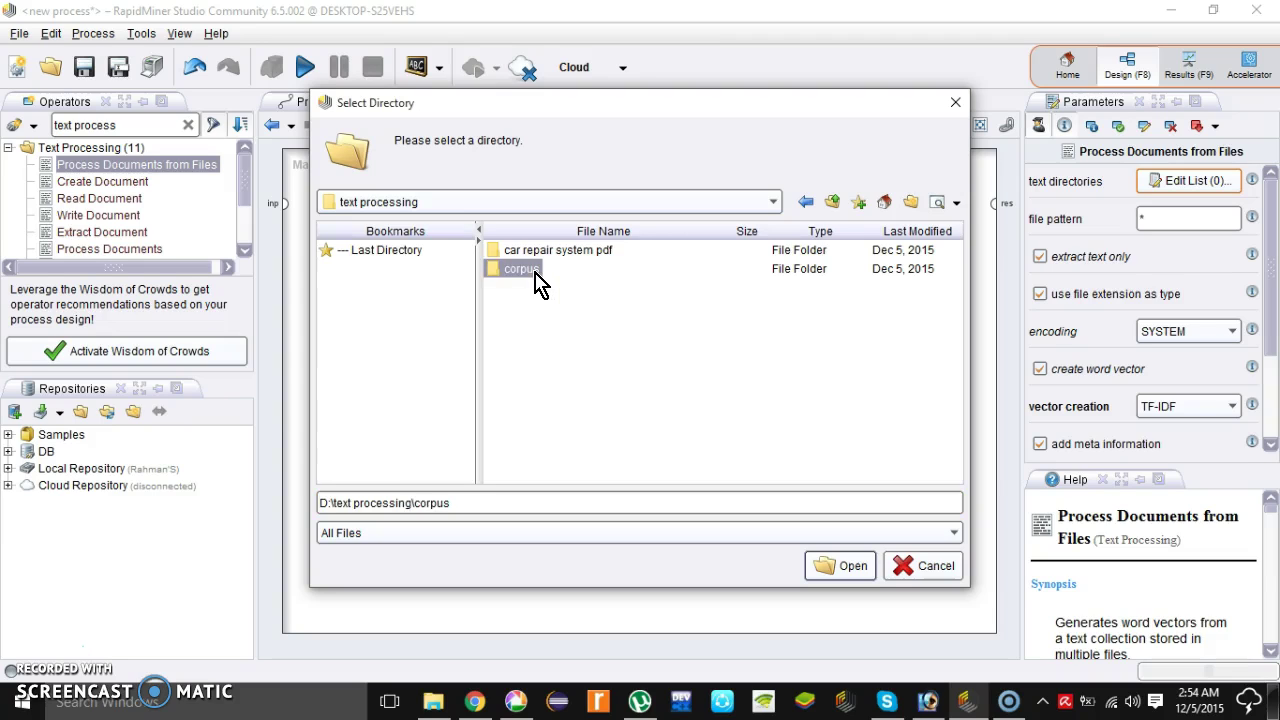
left_click(838, 565)
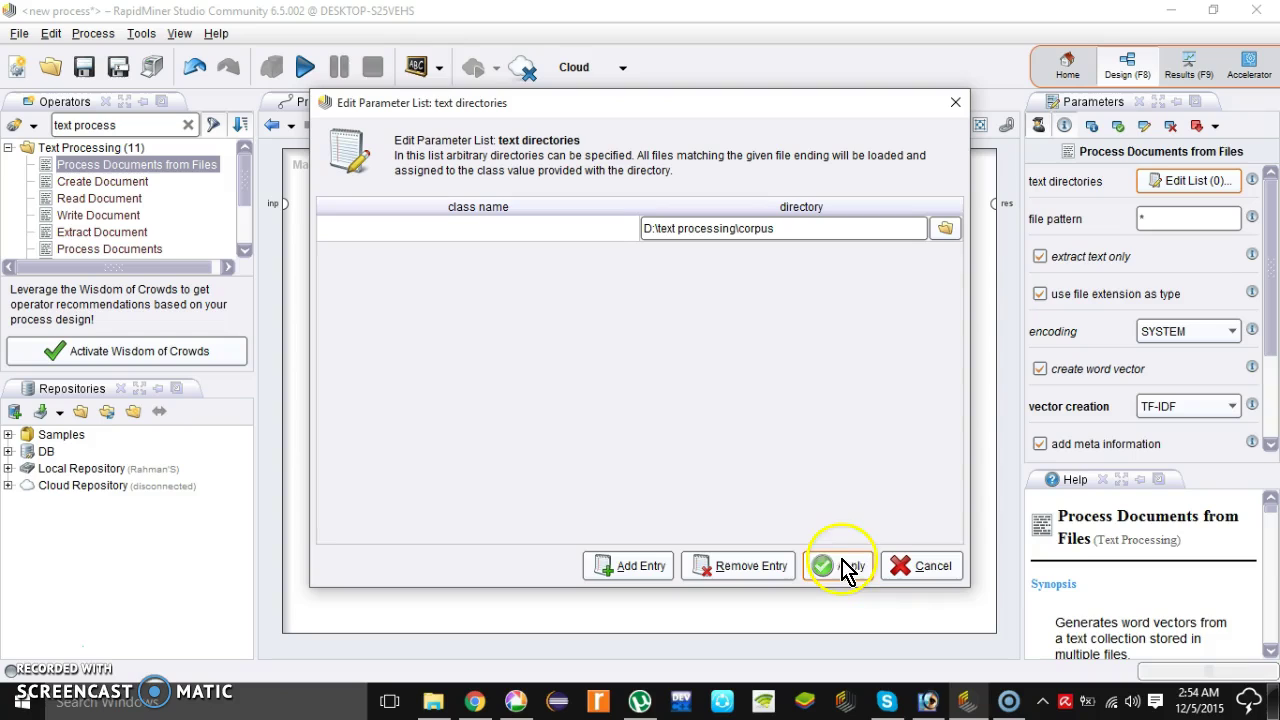
left_click(490, 226)
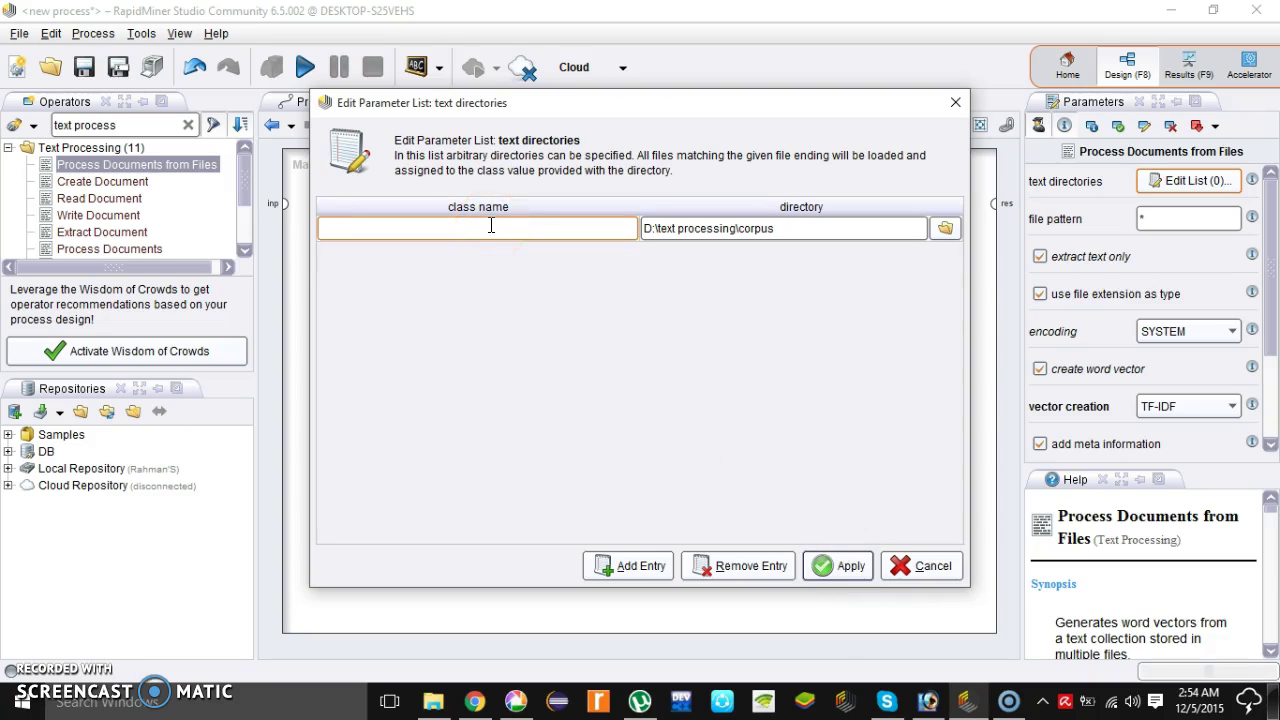
type("te")
type("xt")
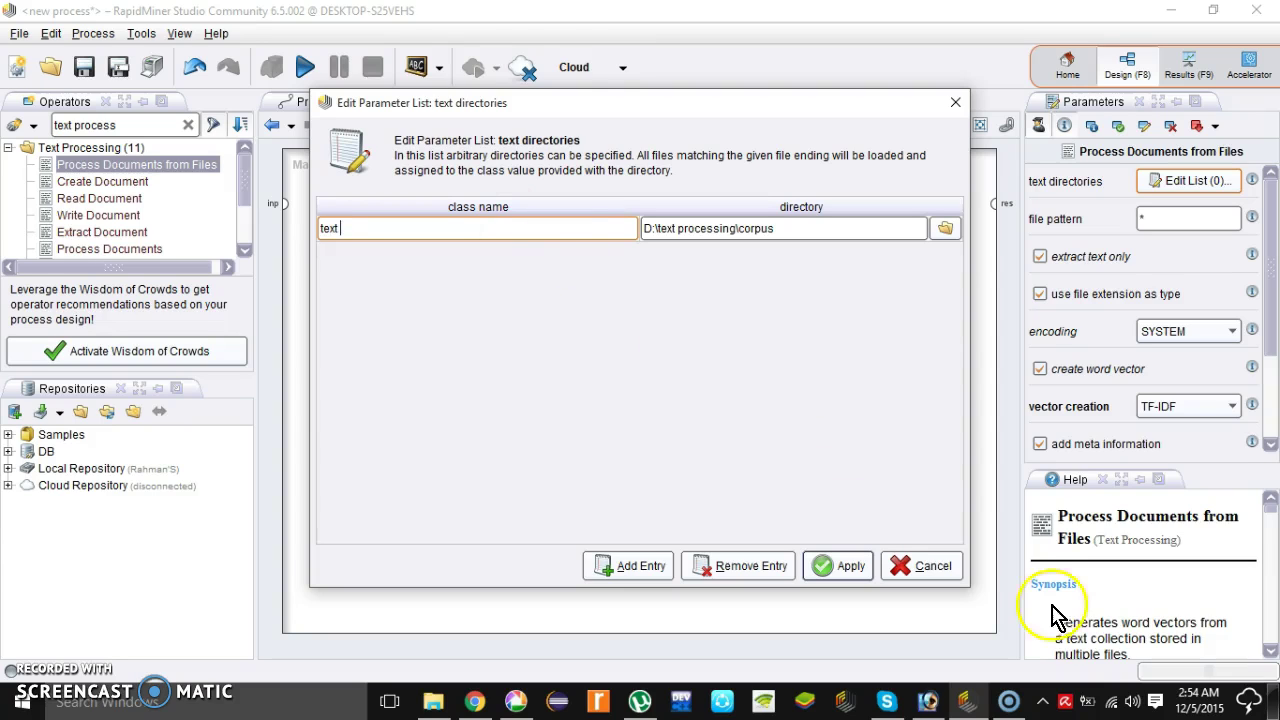
left_click(845, 572)
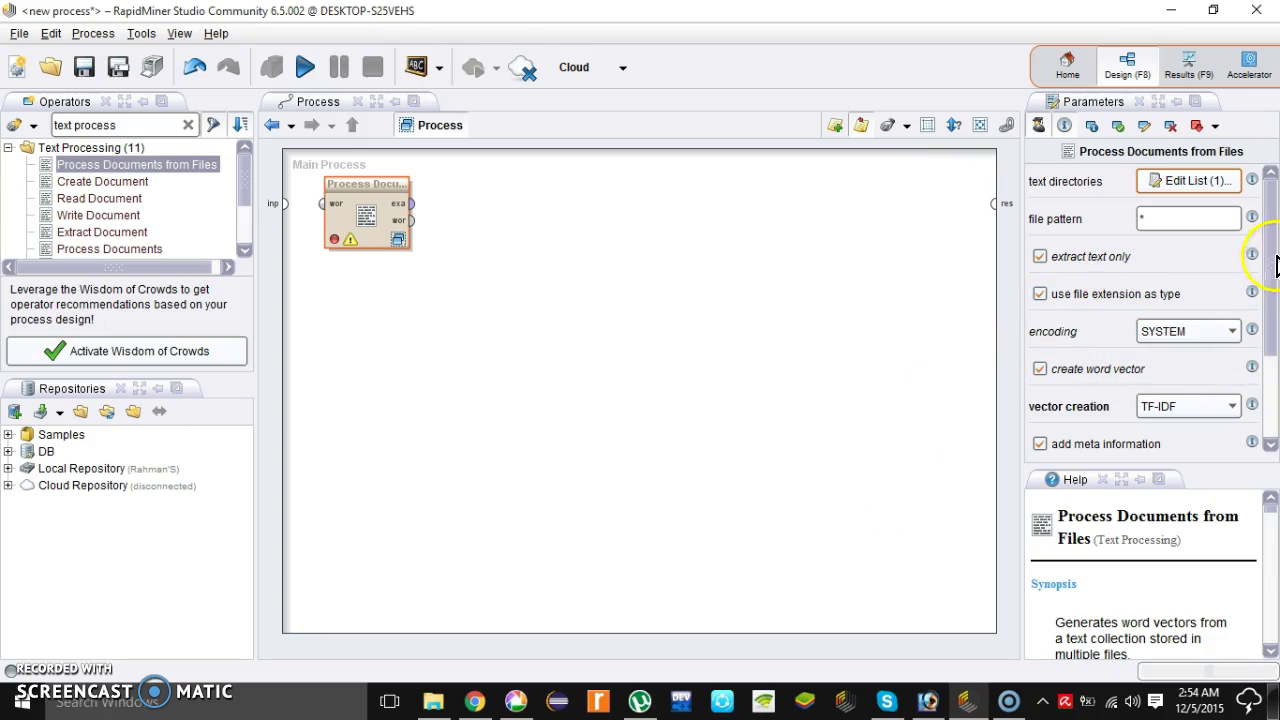
Set vector creation to Term Occurrences and enable keep text
scroll(1276, 268, "down", 1)
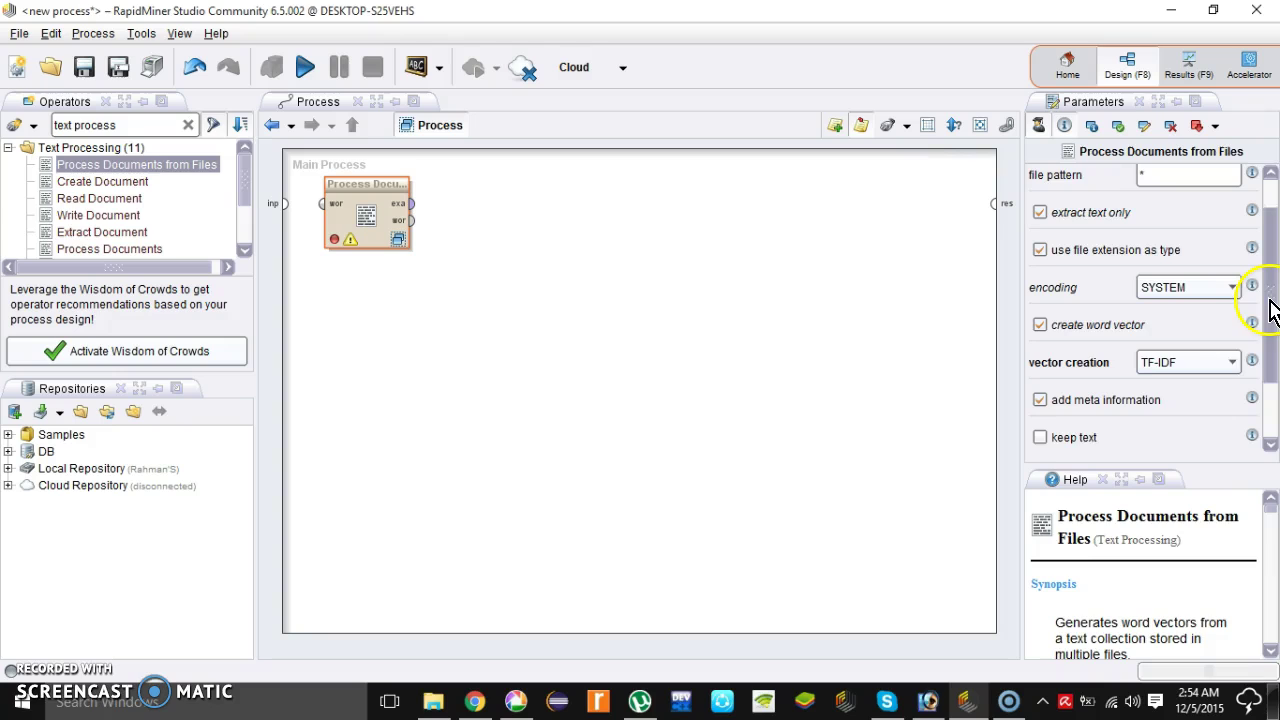
left_click(1200, 370)
left_click(1200, 418)
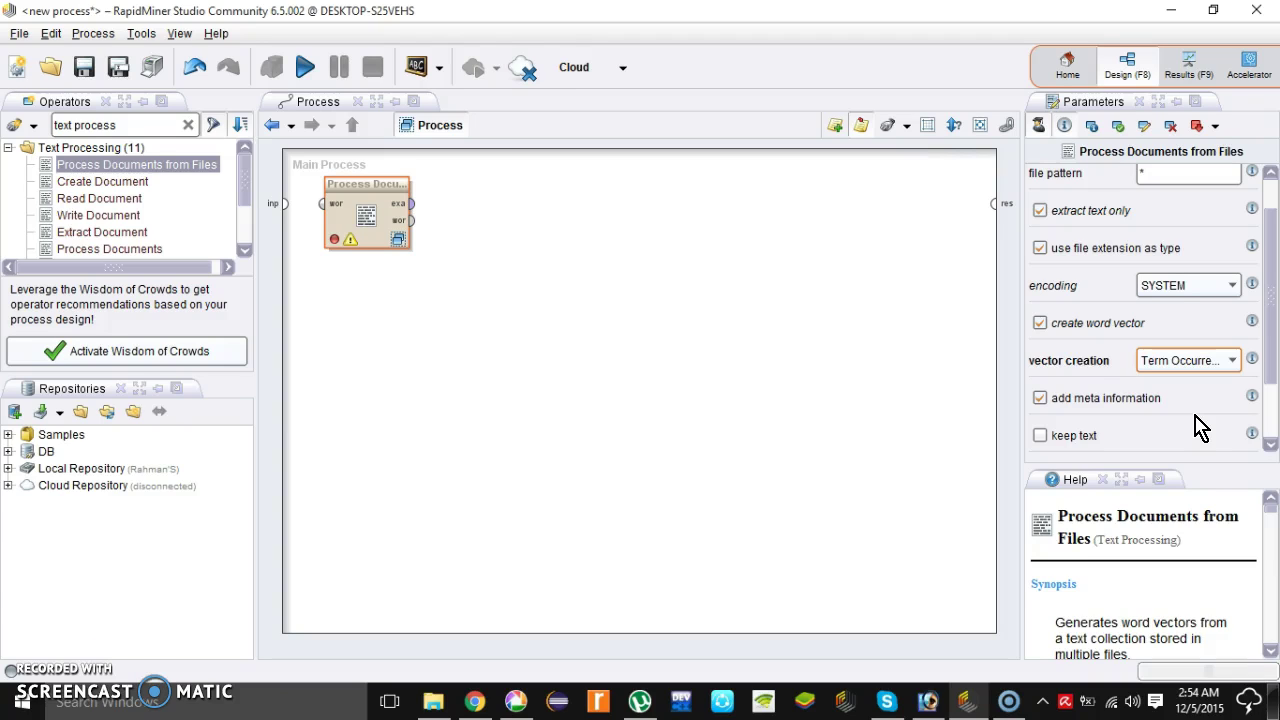
left_click(1134, 462)
Set the prune method to absolute with prune below 1
left_click_drag(1276, 322, 1262, 385)
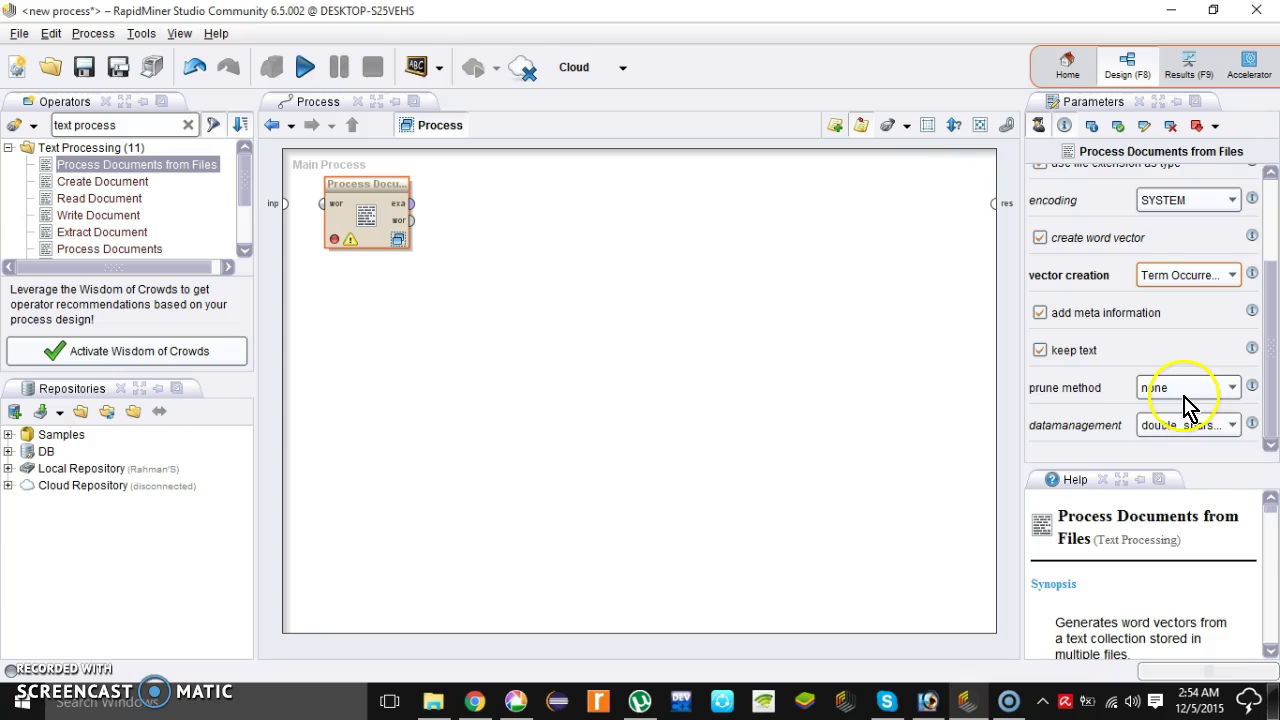
left_click(1186, 393)
left_click(1176, 445)
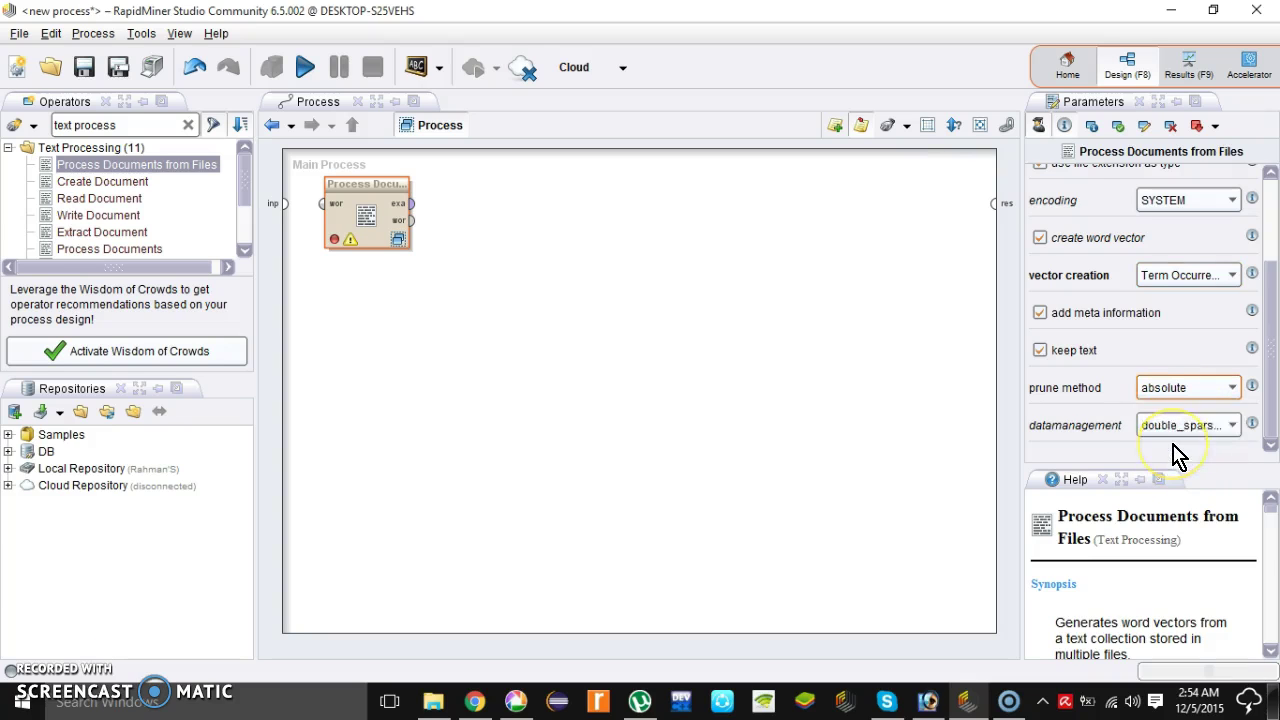
left_click_drag(1272, 362, 1234, 391)
type("1")
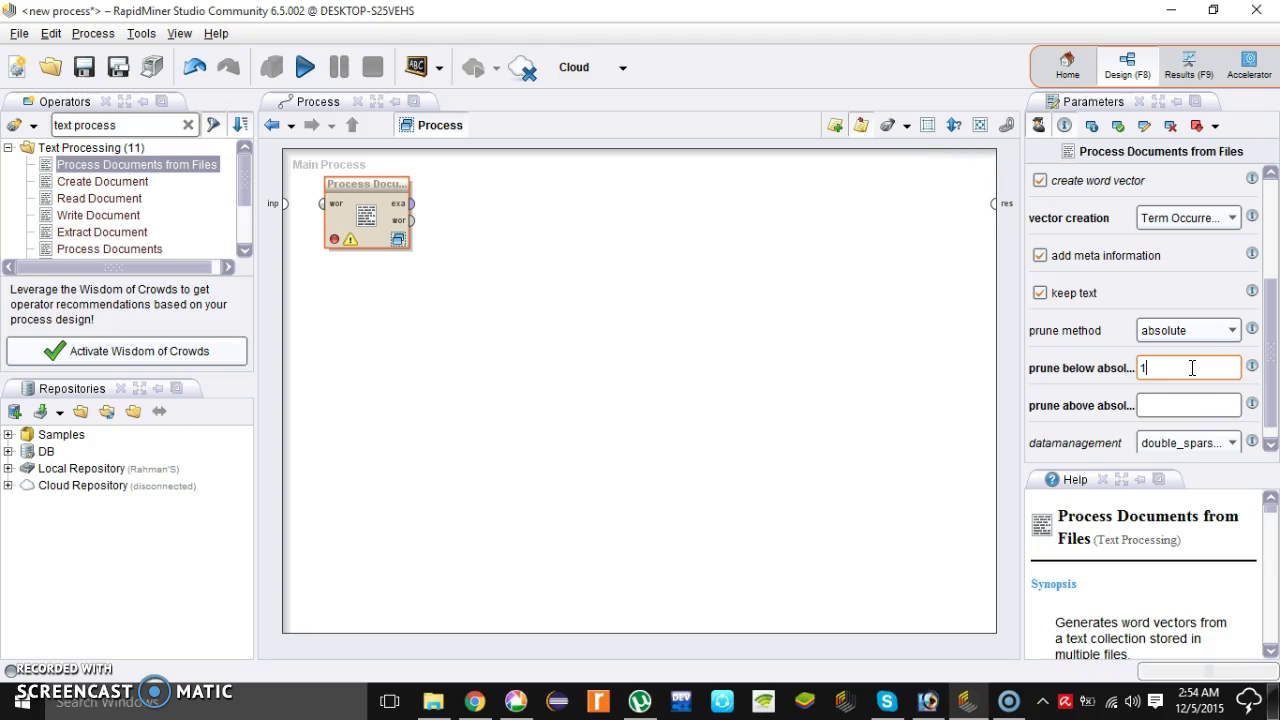
left_click(1177, 411)
Uncheck extract text only and use file extension as type
scroll(1186, 317, "up", 1)
scroll(1186, 317, "up", 1)
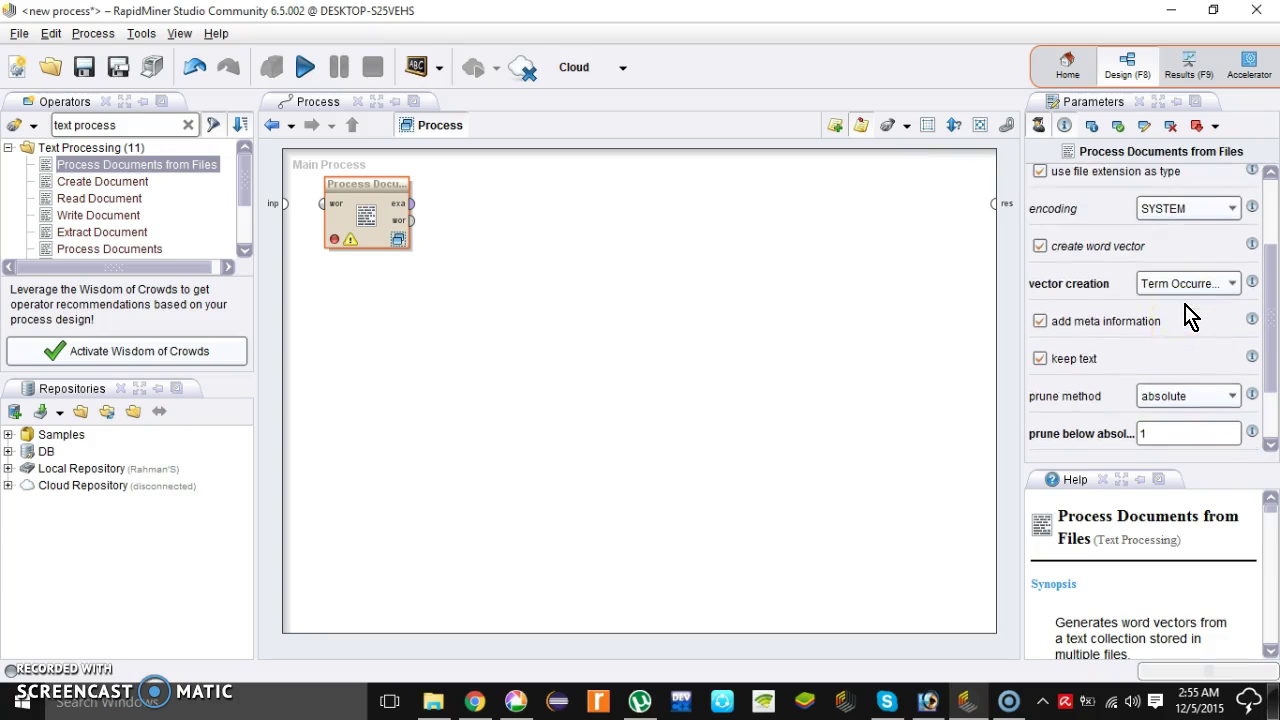
scroll(1188, 316, "up", 1)
scroll(1189, 317, "up", 2)
left_click(1094, 248)
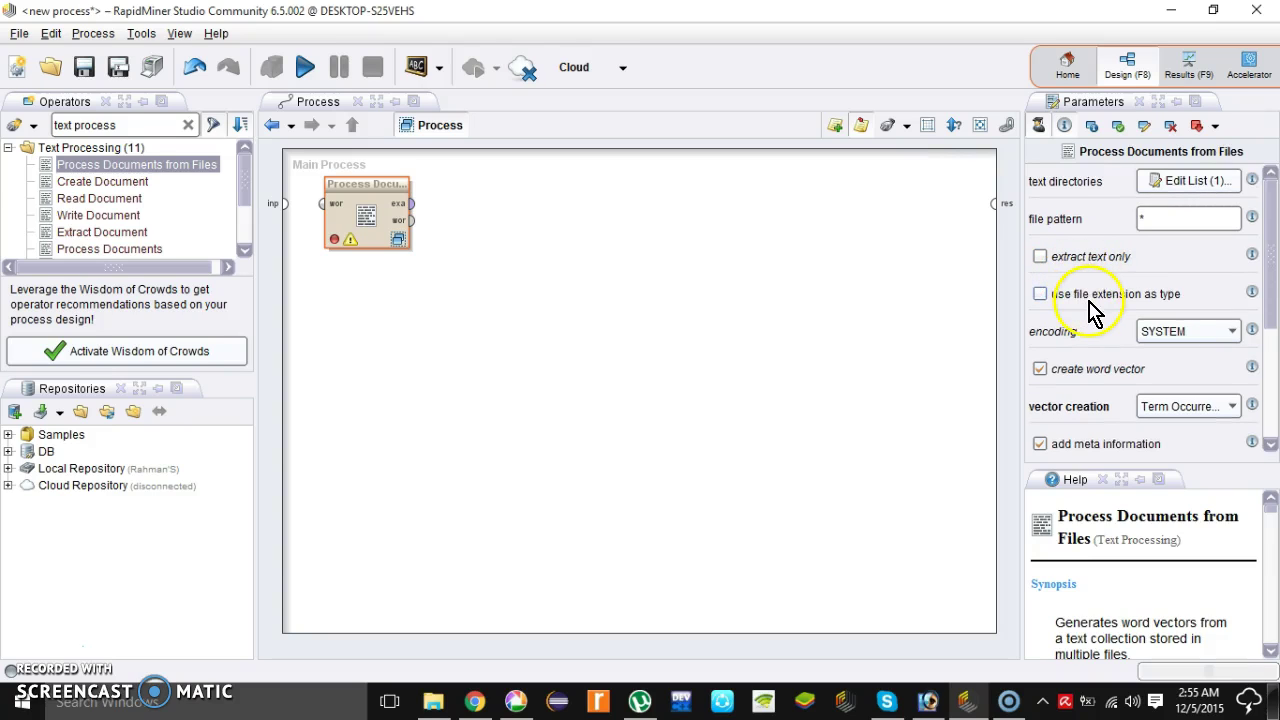
left_click(1088, 298)
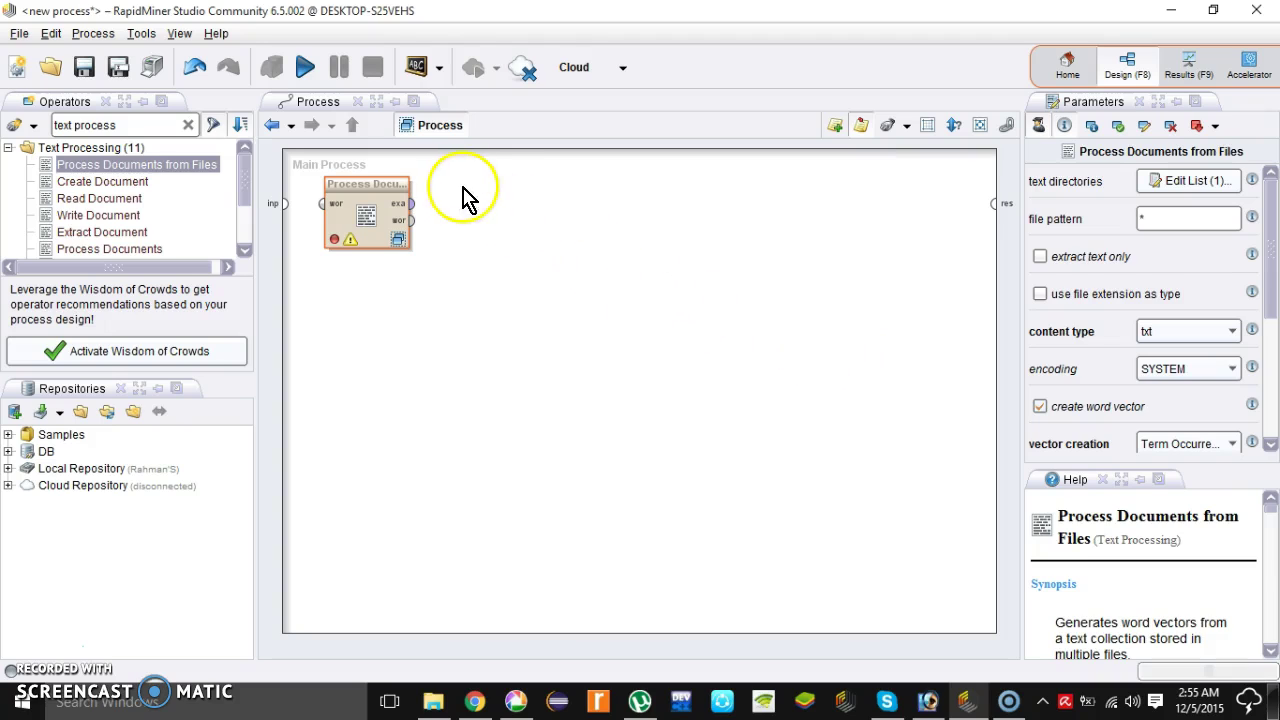
Open the Vector Creation subprocess and add a Tokenize operator
left_click(397, 244)
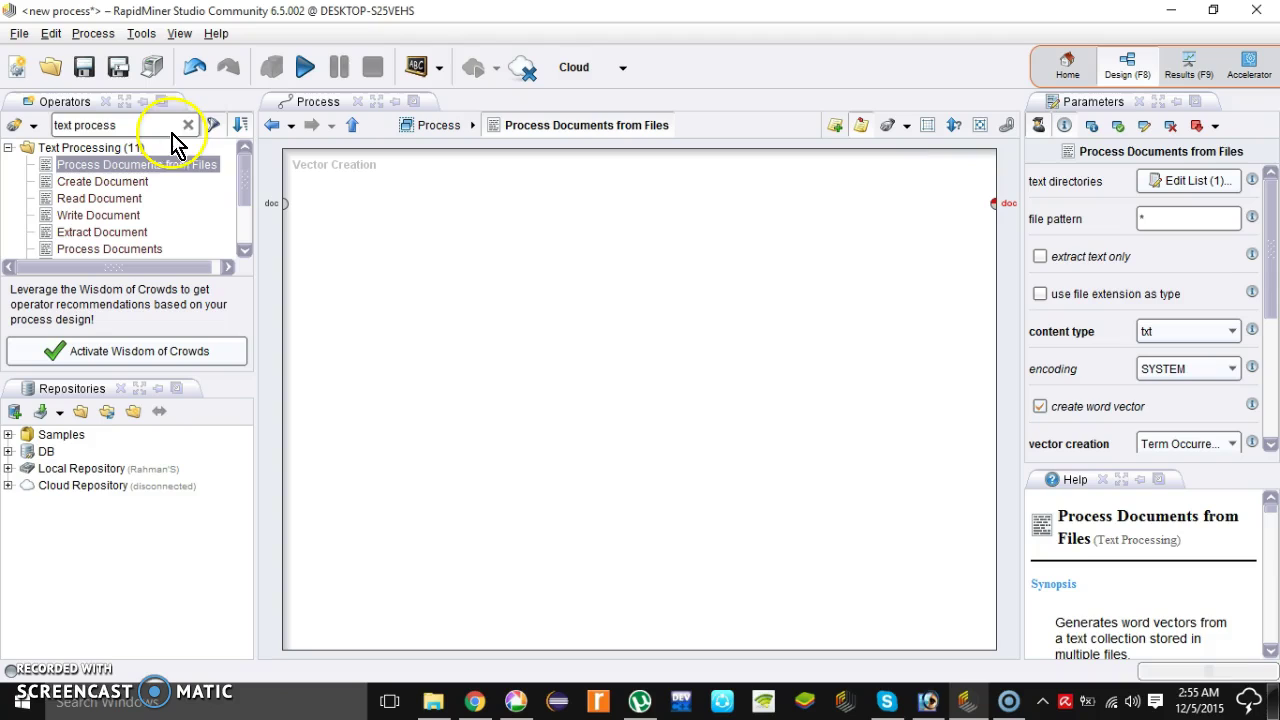
left_click(166, 127)
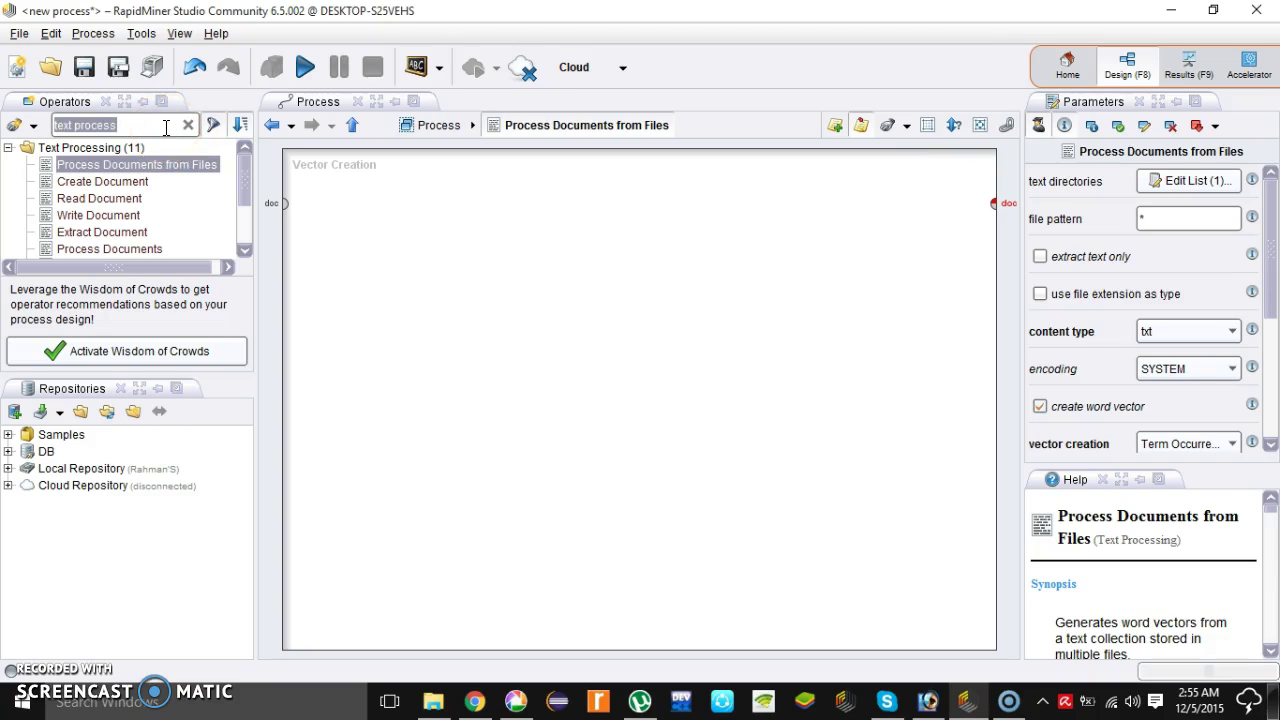
type("to")
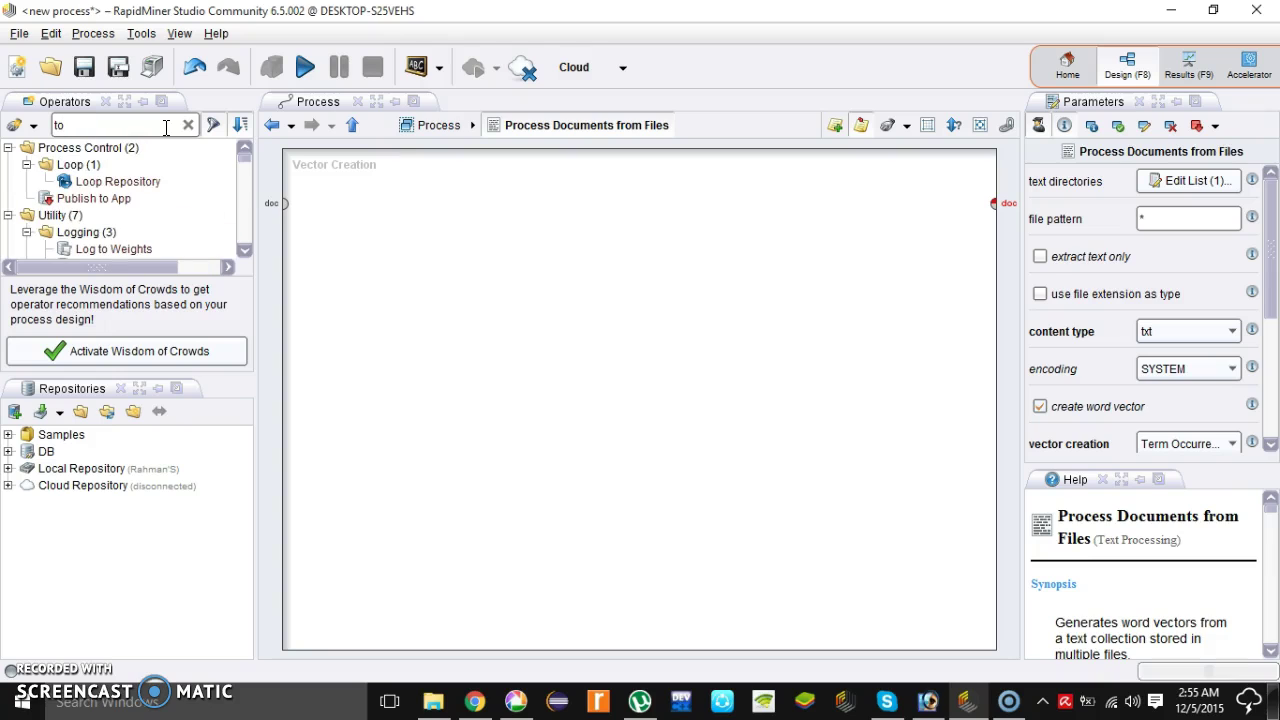
type("ken")
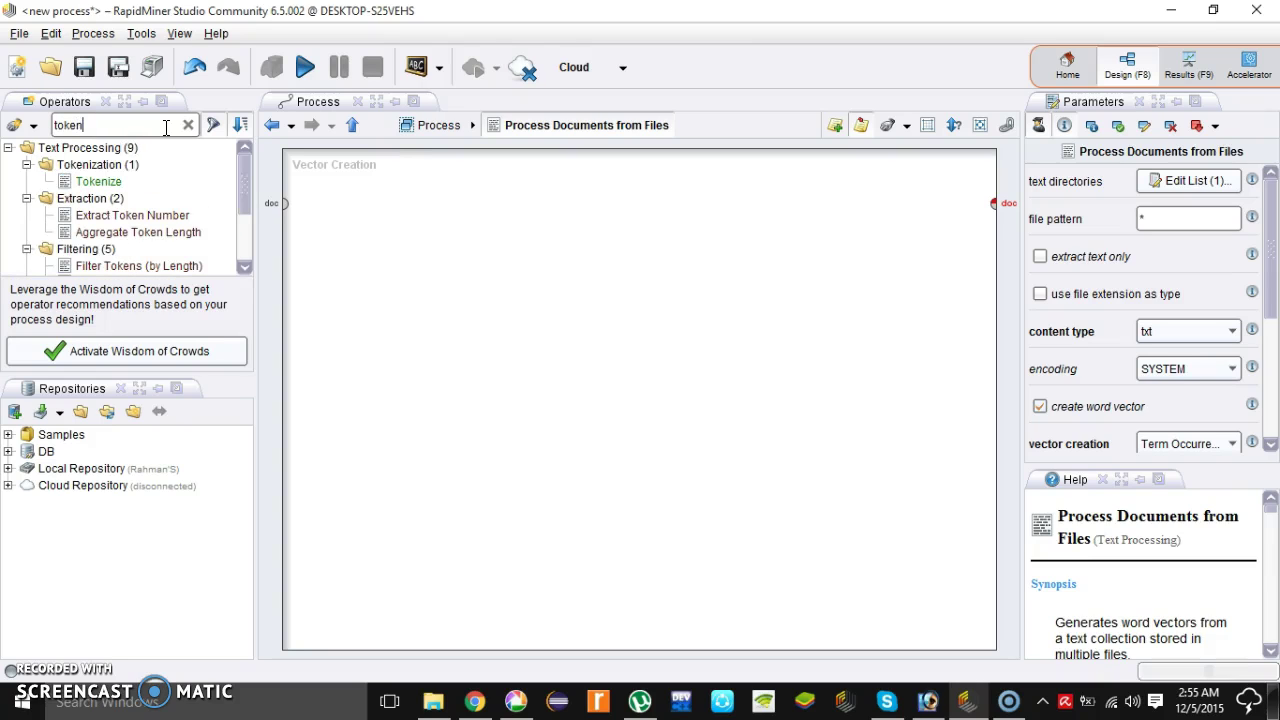
left_click_drag(98, 181, 353, 225)
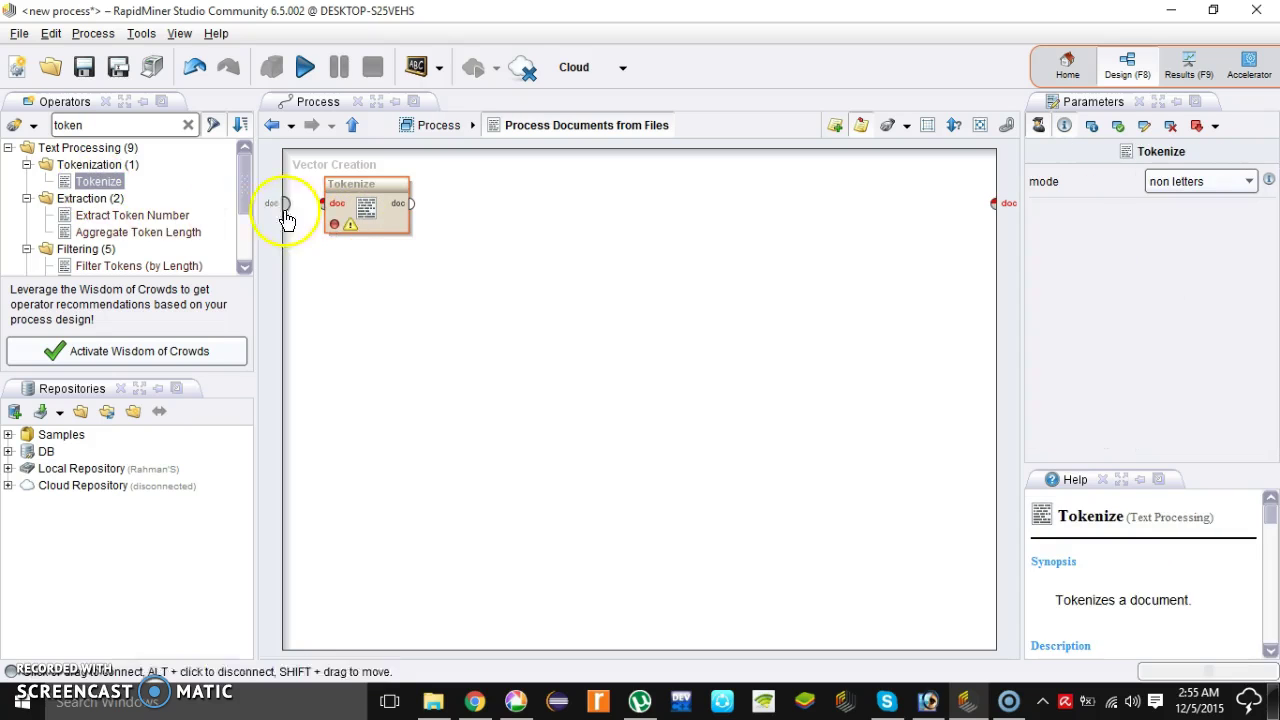
left_click_drag(246, 206, 246, 258)
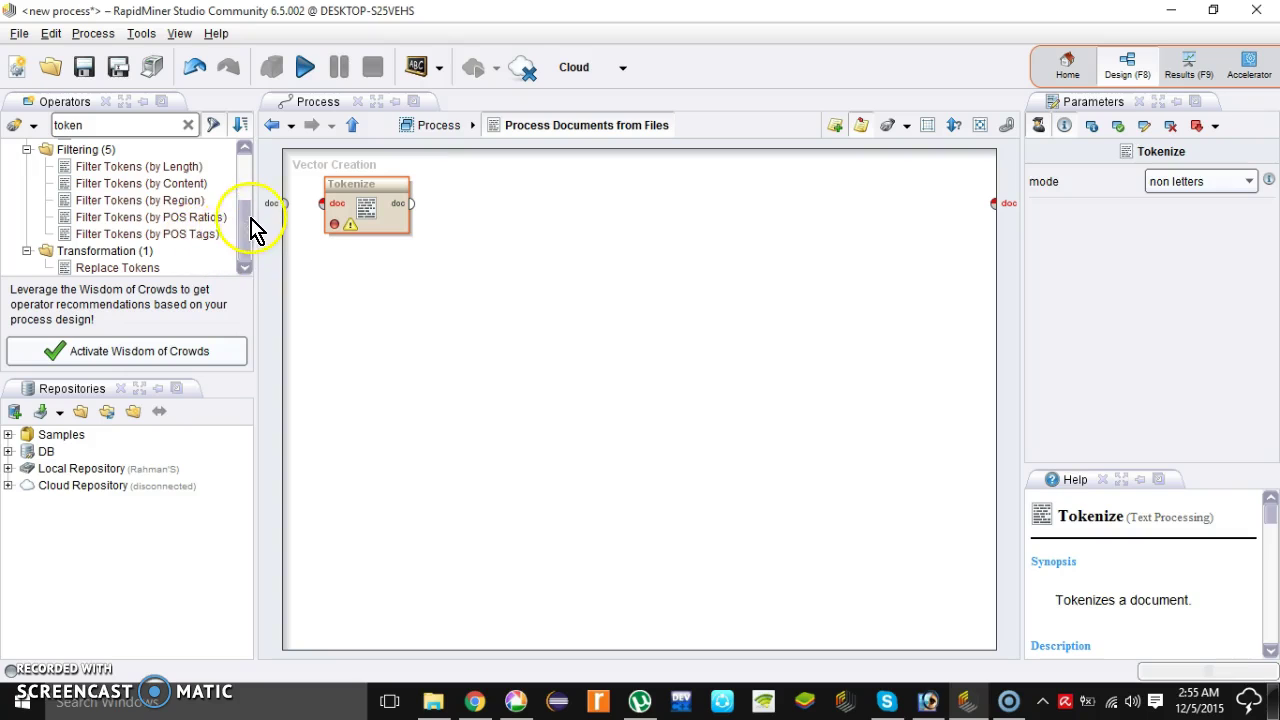
Add Stem (Porter) to the subprocess, removing an accidentally added Stem (Snowball)
scroll(240, 205, "up", 1)
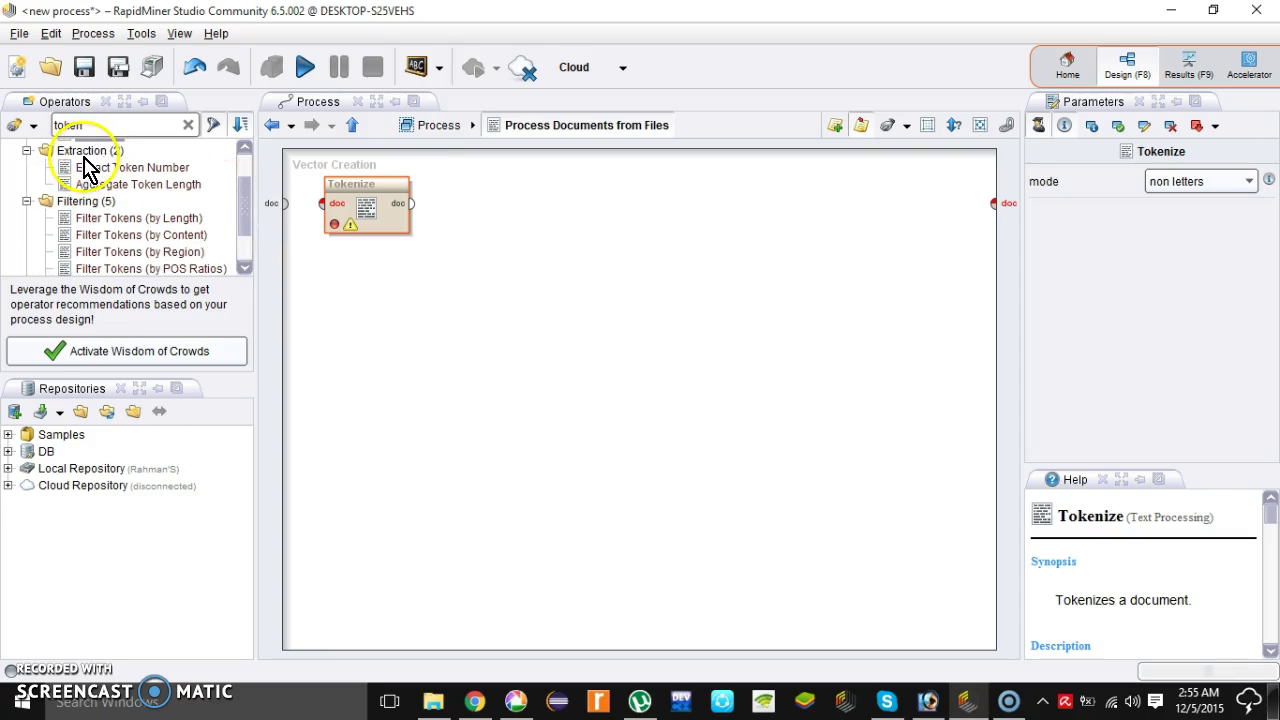
key("BackSpace")
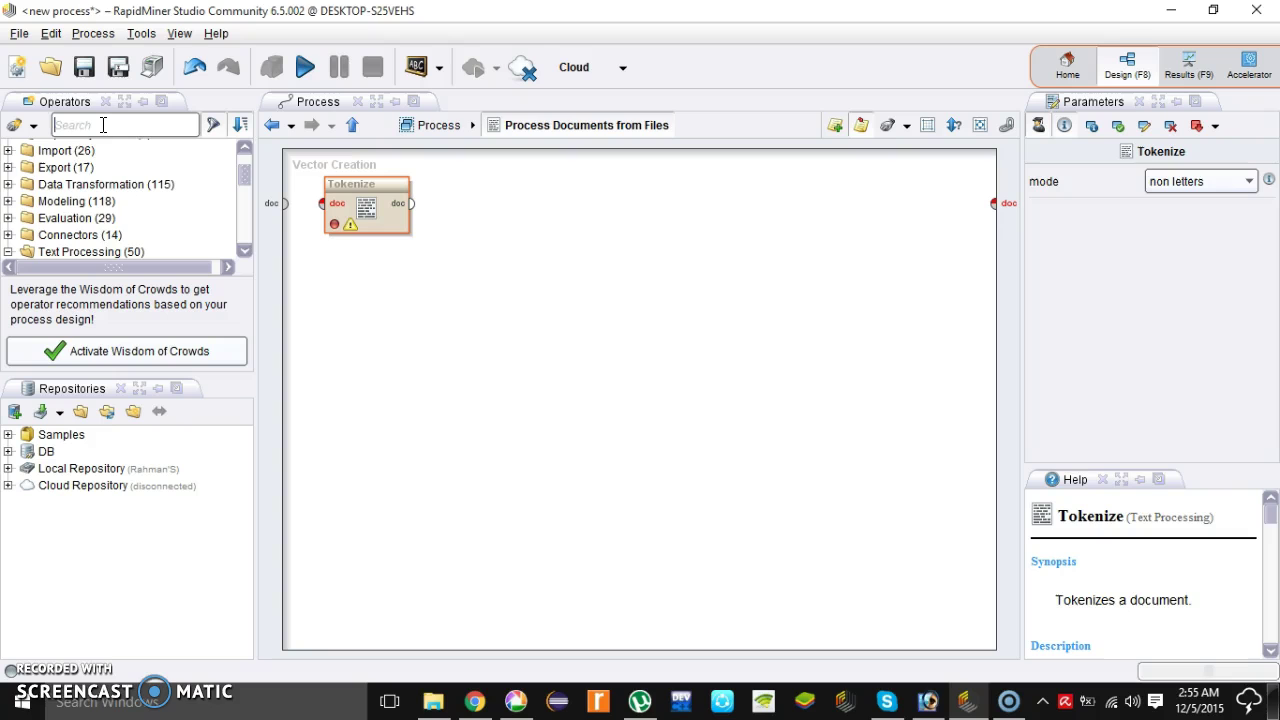
scroll(244, 195, "down", 1)
scroll(246, 205, "down", 2)
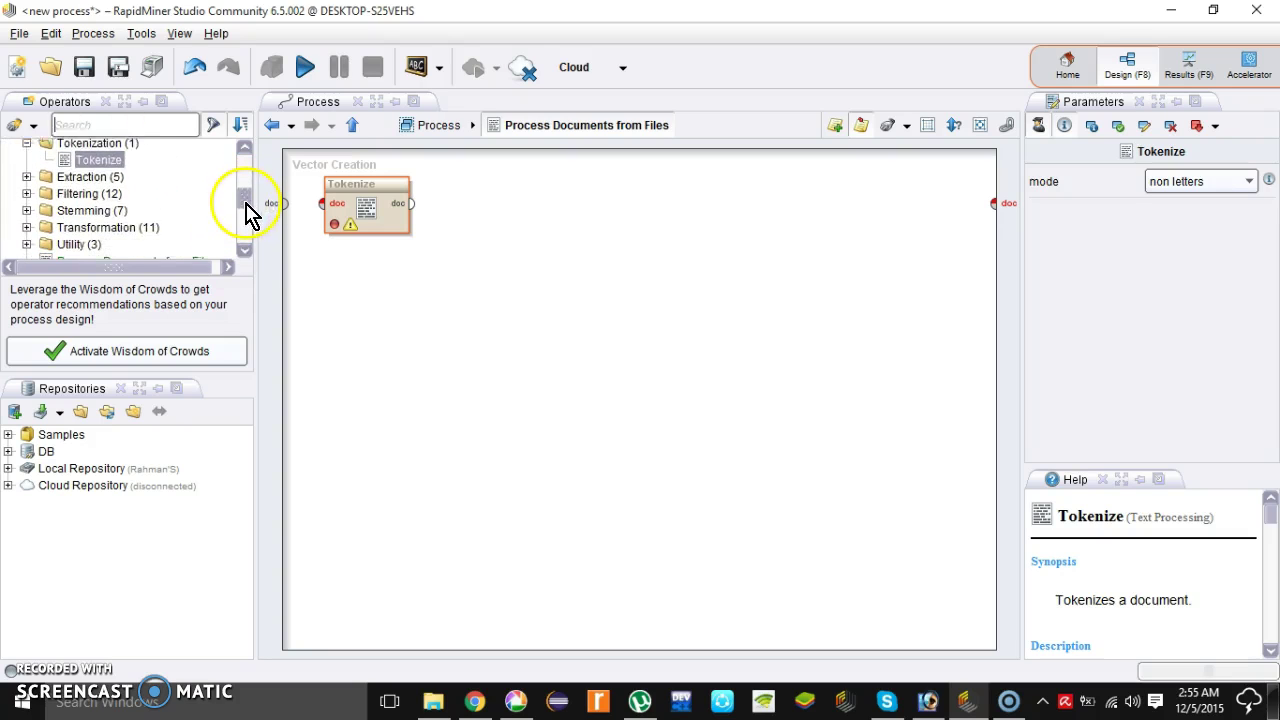
double_click(85, 183)
double_click(118, 181)
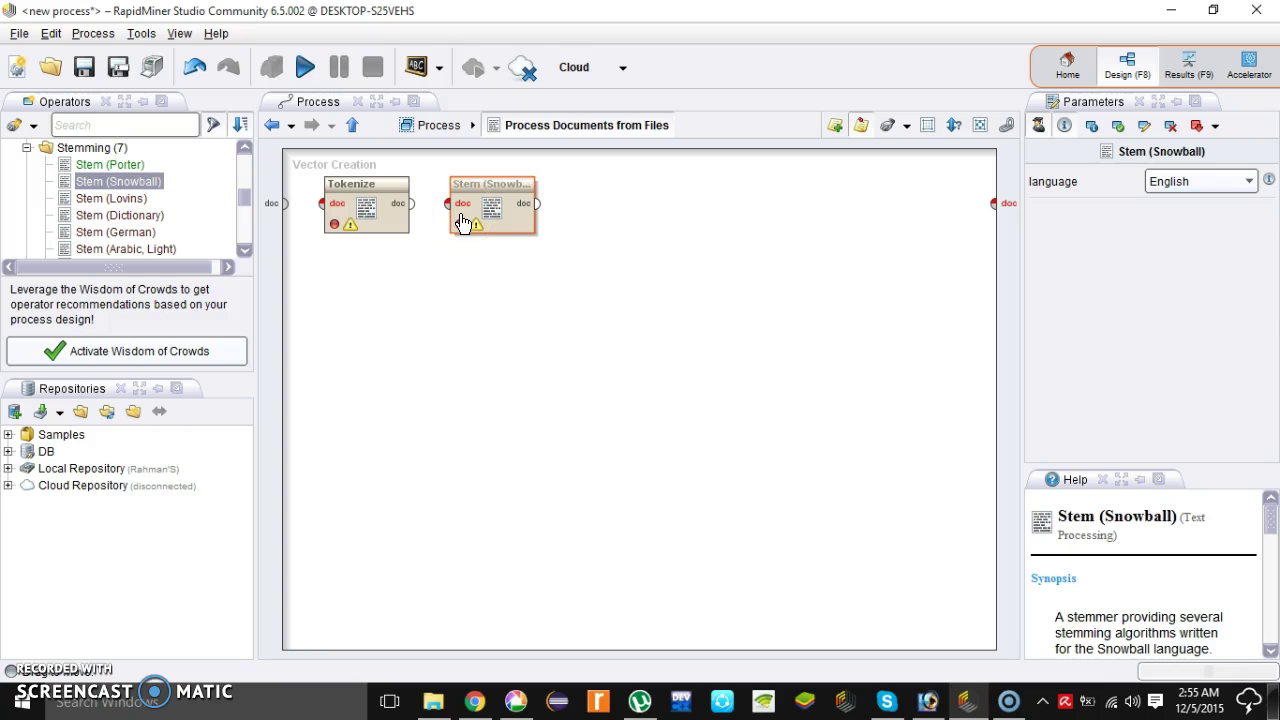
key("Delete")
mouse_move(110, 164)
left_mouse_down()
mouse_move(160, 188)
mouse_move(630, 213)
left_mouse_up()
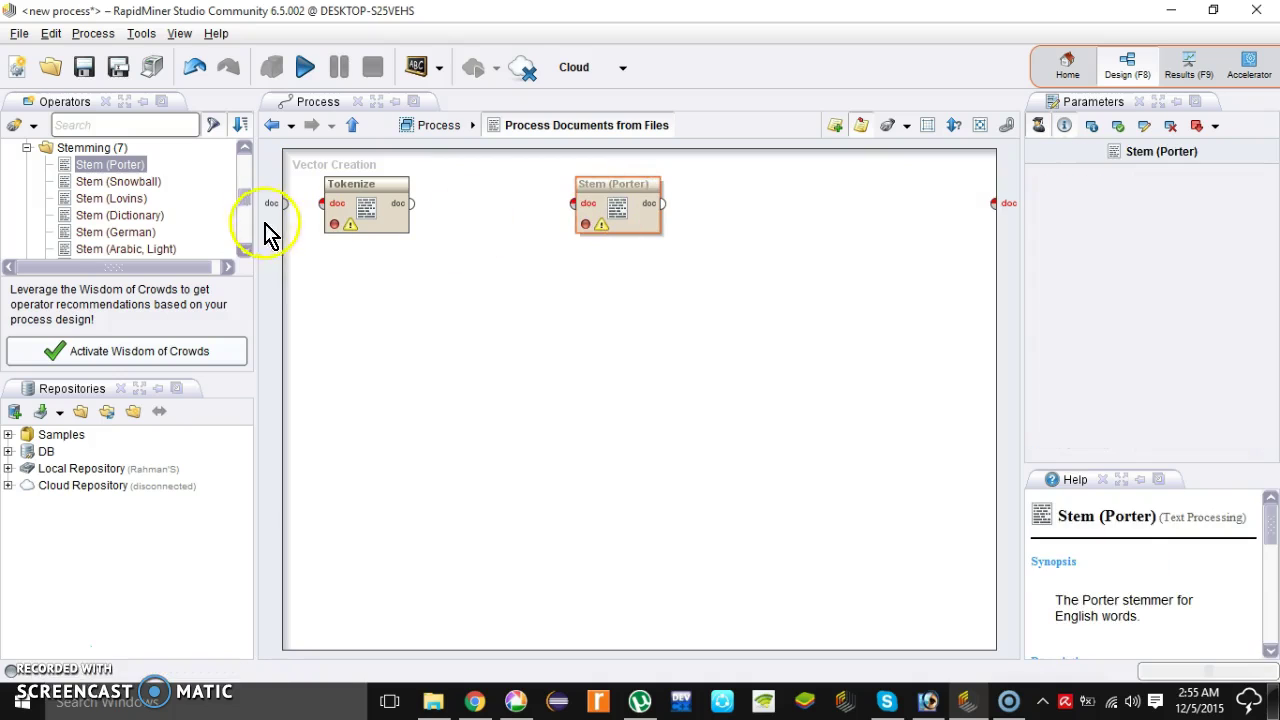
Place Filter Stopwords (English) between Tokenize and Stem (Porter)
left_click(241, 146)
left_click(100, 168)
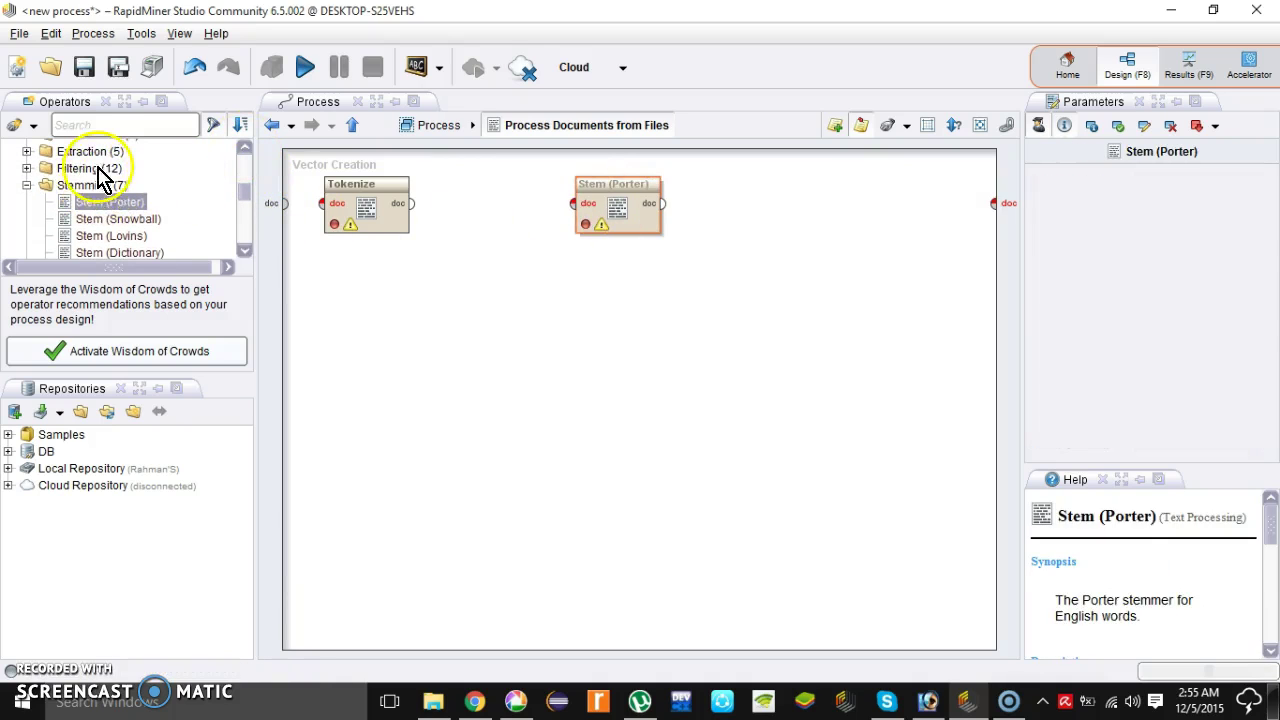
left_click(27, 168)
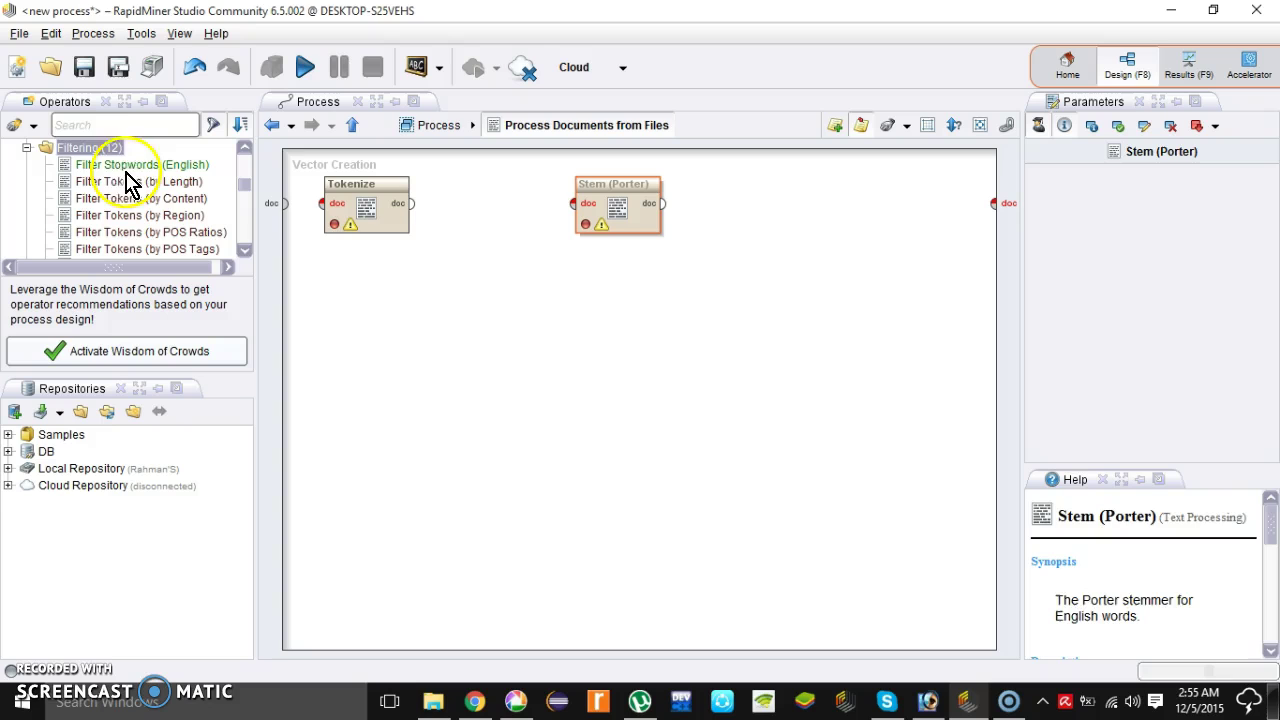
mouse_move(125, 166)
left_mouse_down()
mouse_move(420, 214)
mouse_move(484, 202)
left_mouse_up()
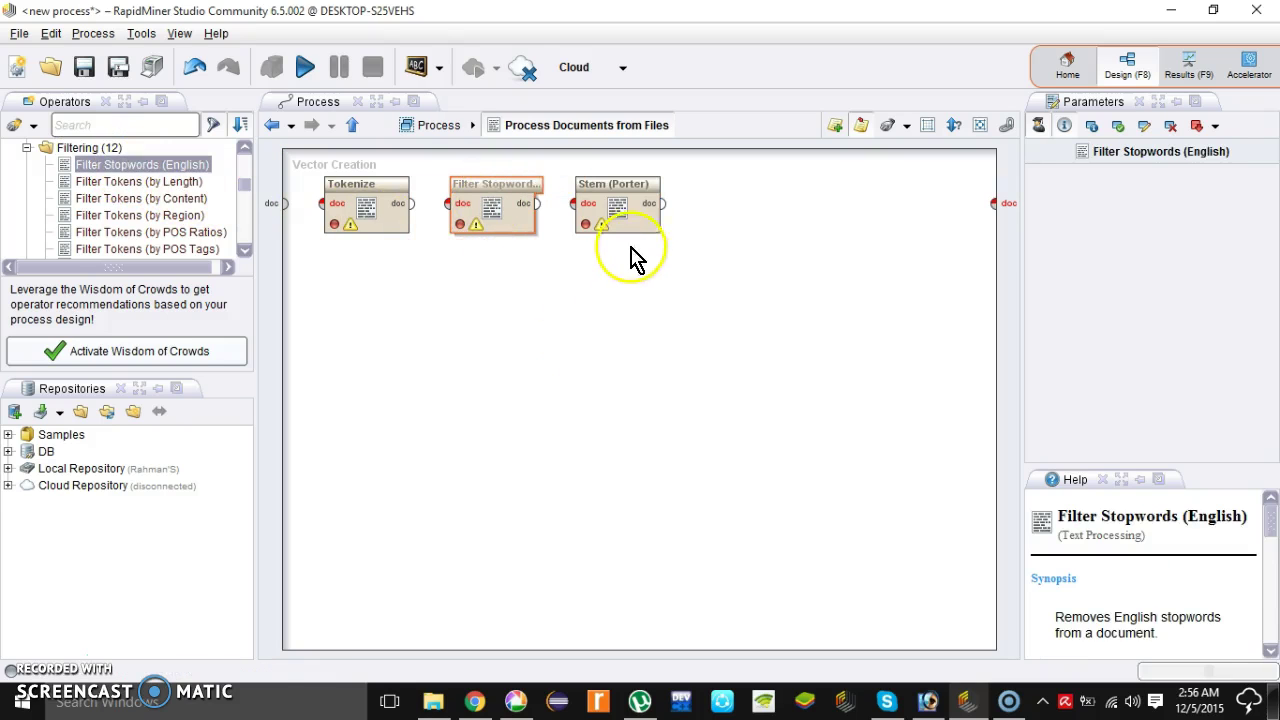
left_click_drag(250, 197, 251, 263)
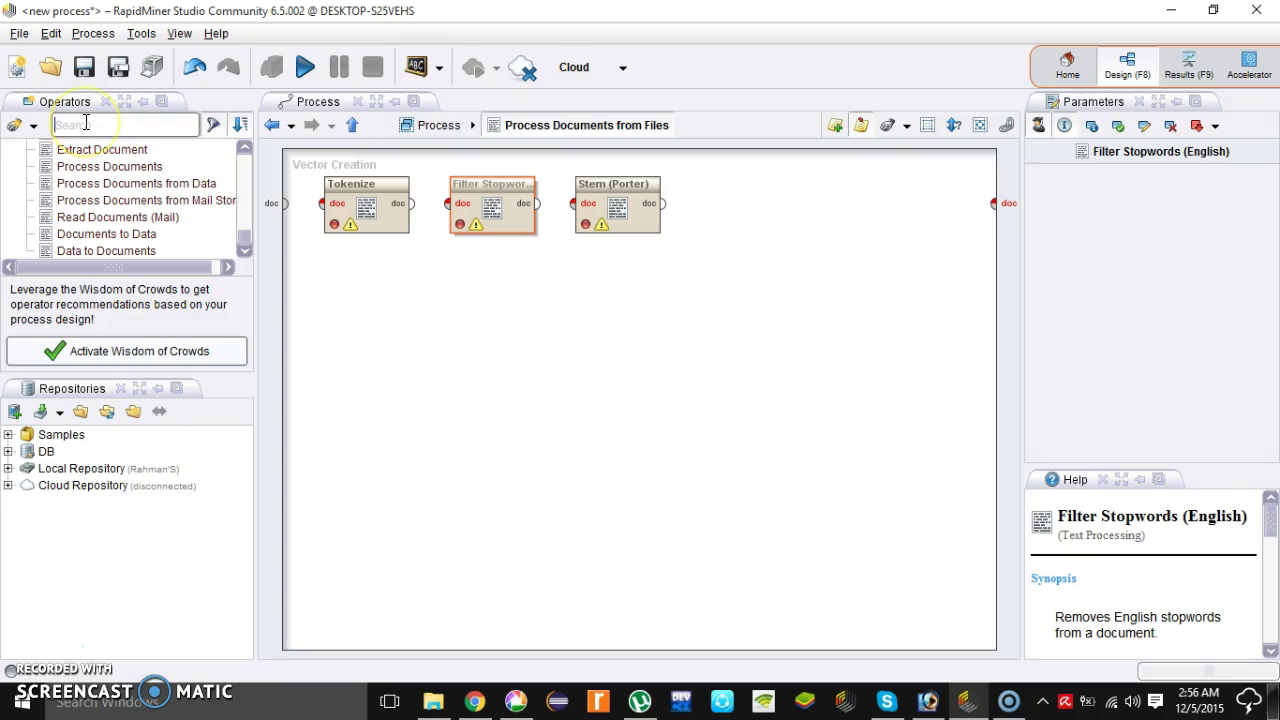
Add Transform Cases after Stem (Porter) and link all five ports from subprocess input through to output
type("t")
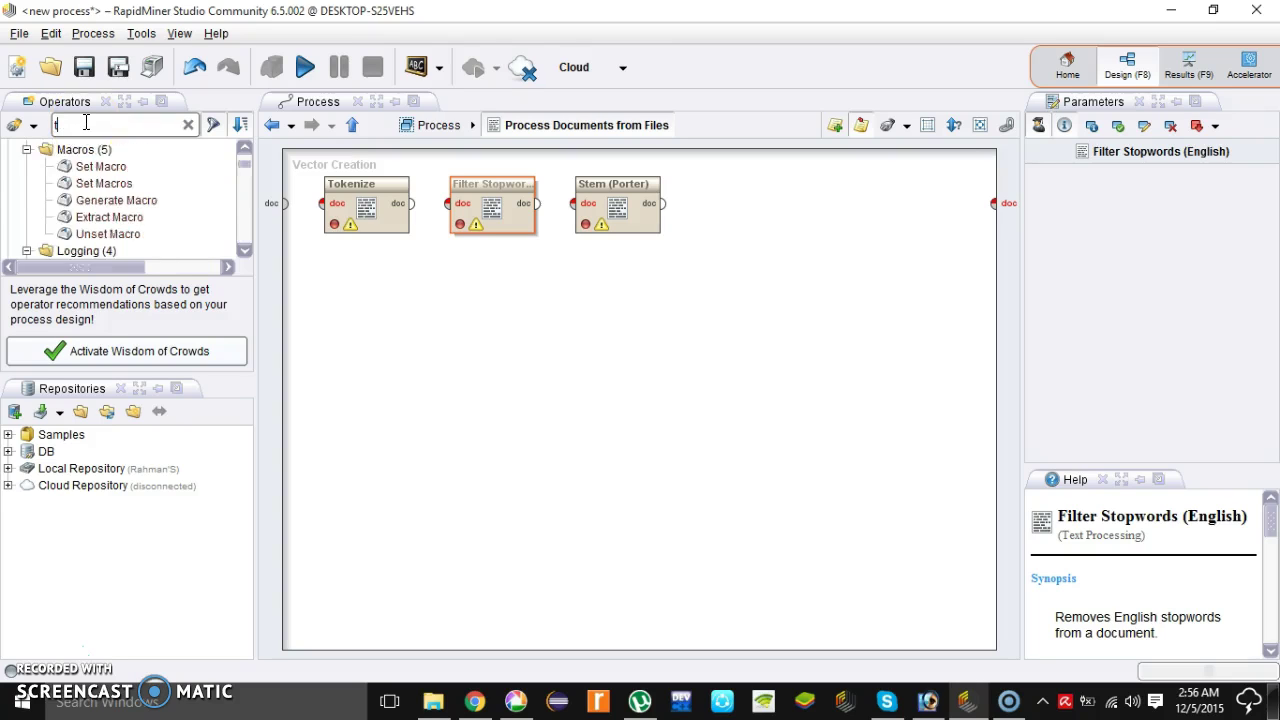
type("ransform")
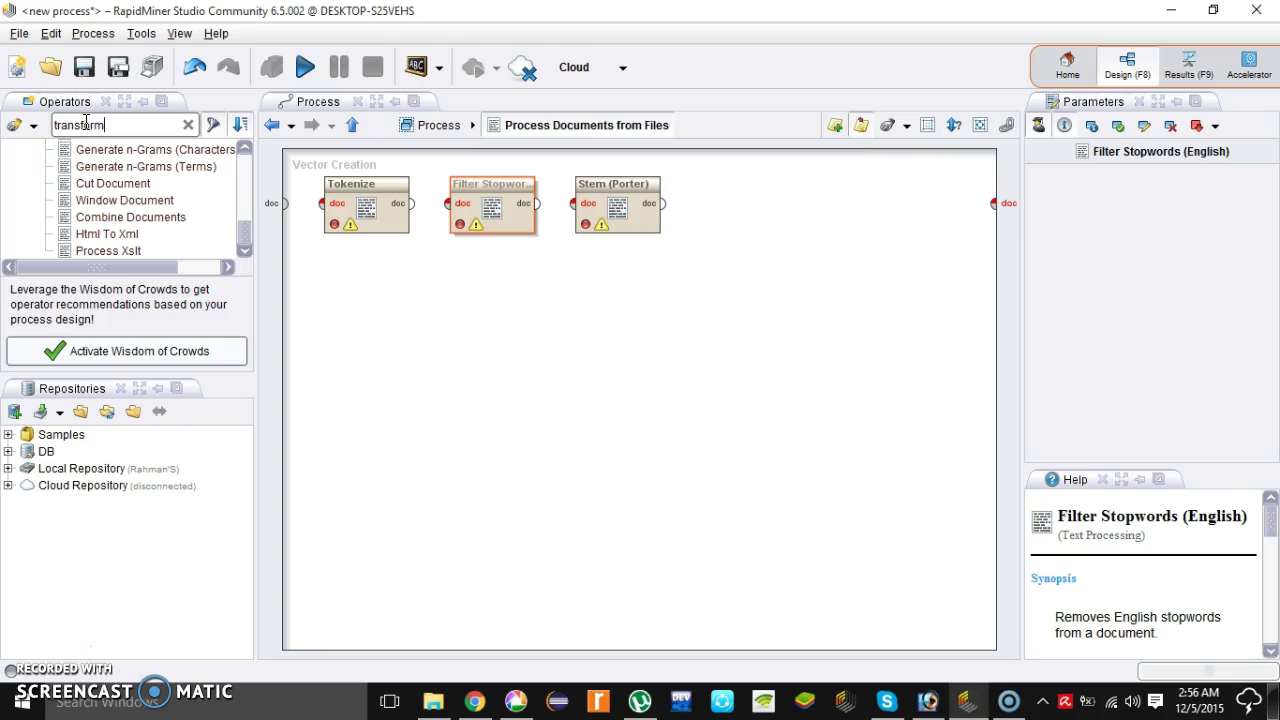
type(" c")
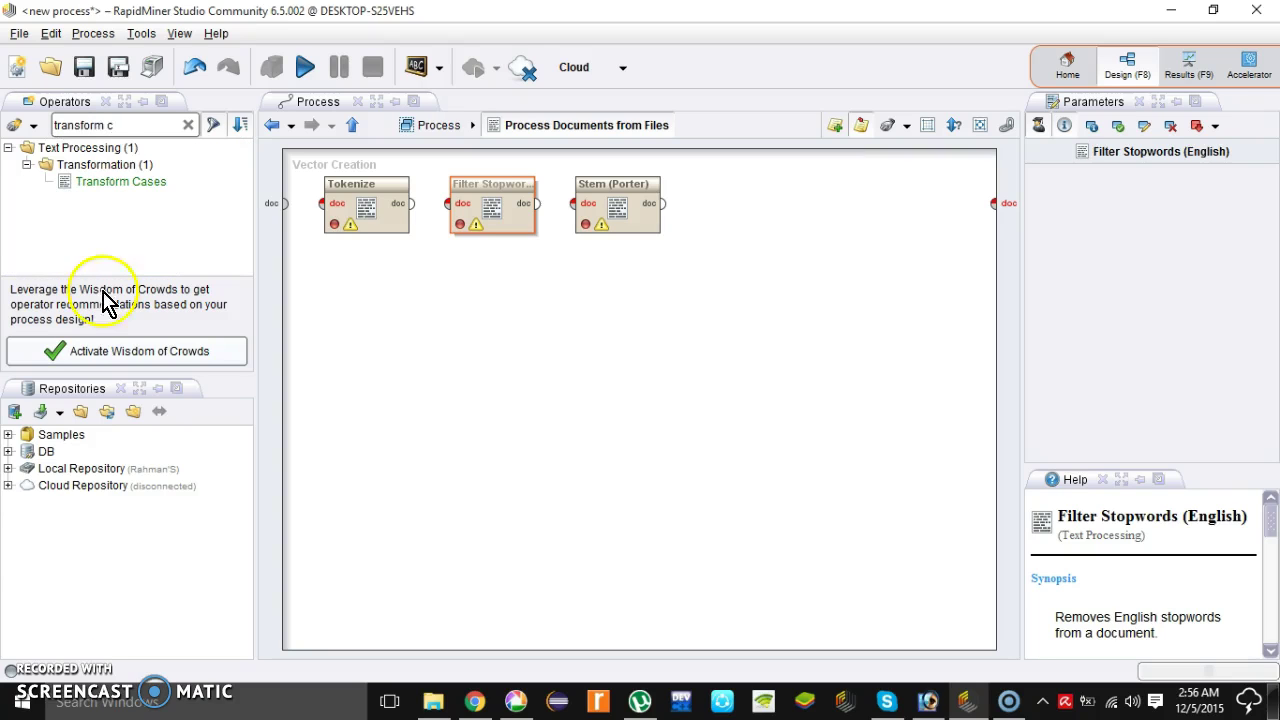
left_click_drag(120, 181, 750, 232)
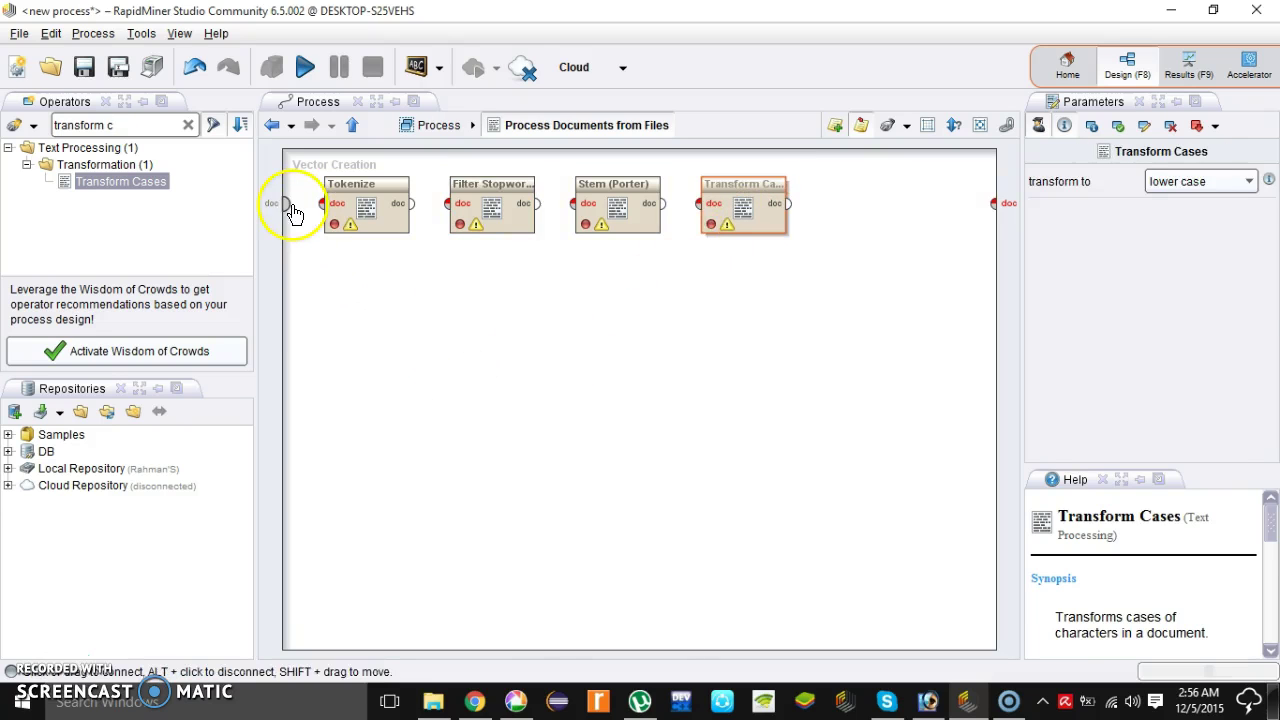
left_click_drag(290, 205, 322, 204)
left_click_drag(412, 204, 448, 205)
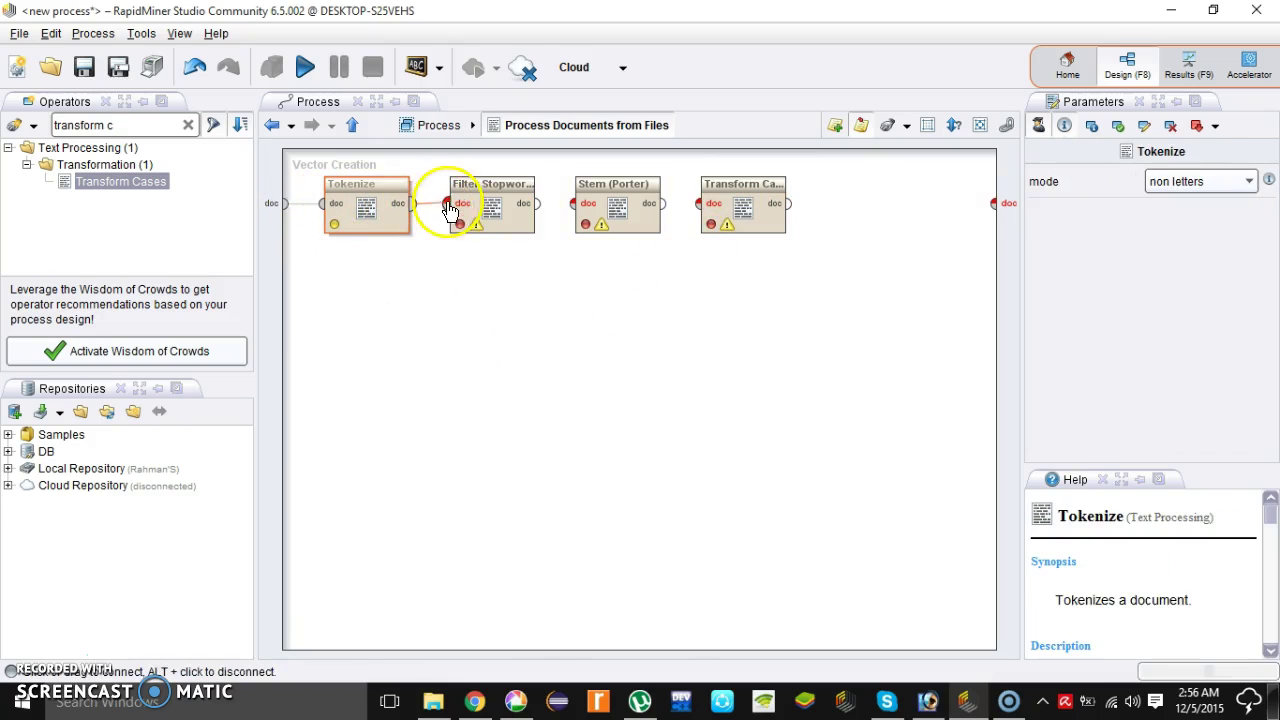
left_click_drag(535, 205, 572, 204)
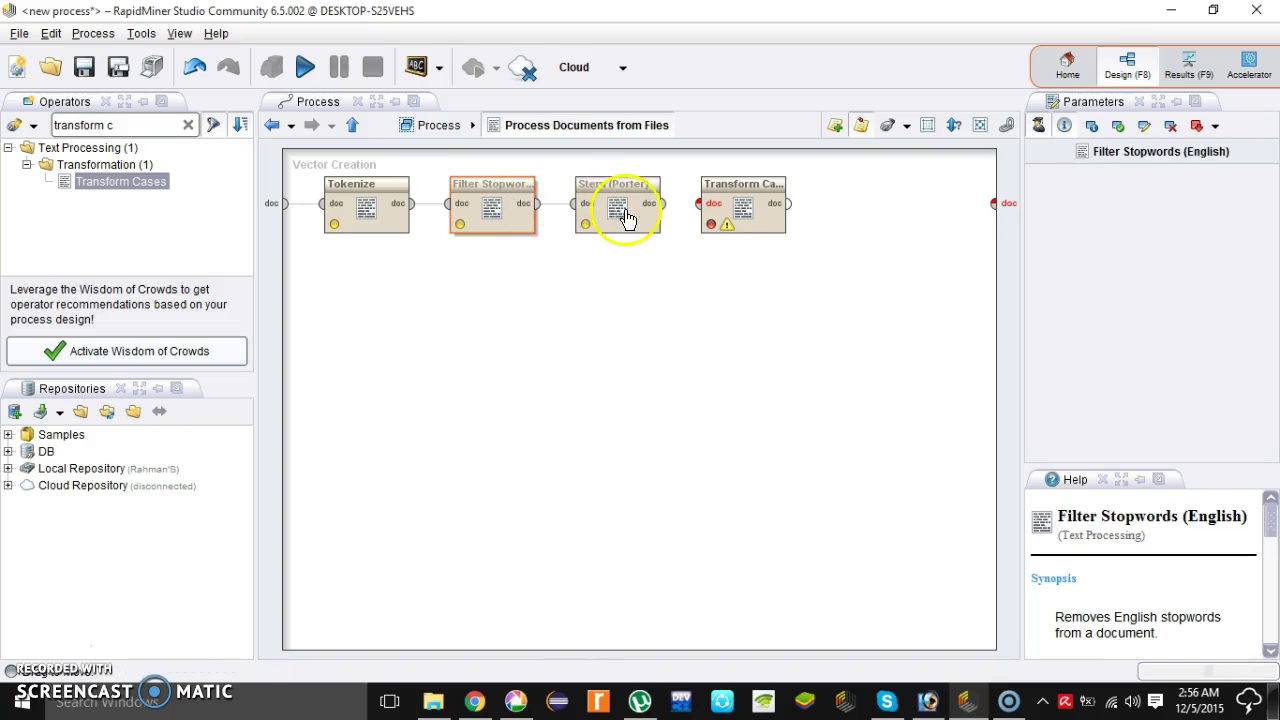
left_click_drag(662, 205, 699, 204)
left_click(789, 205)
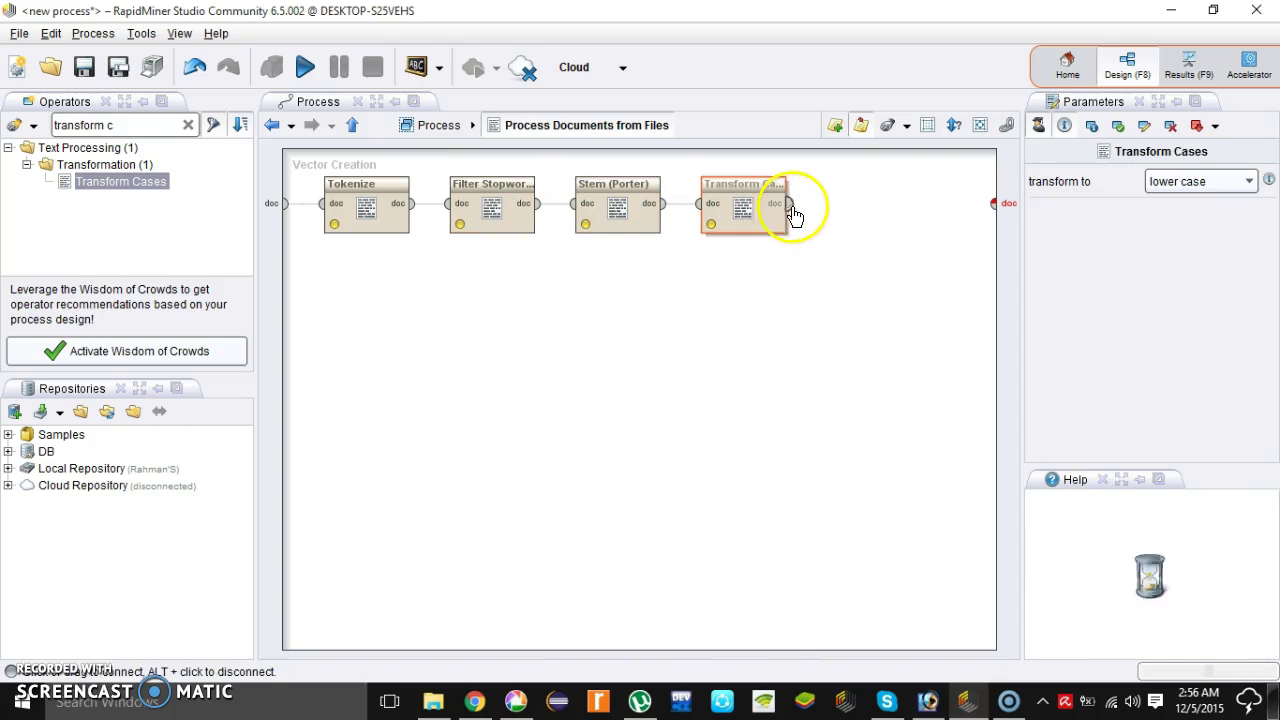
left_click_drag(789, 207, 993, 204)
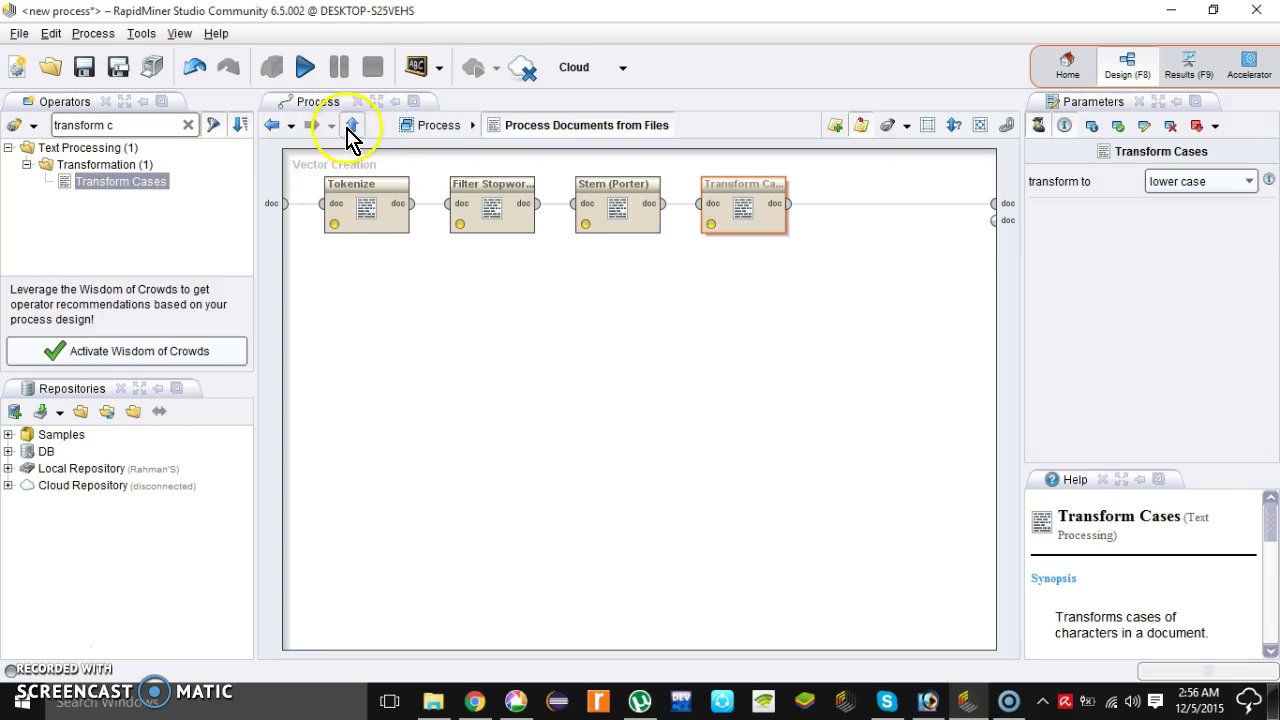
In the main process, connect inp to the operator, exa and wor to results, then run
left_click(352, 128)
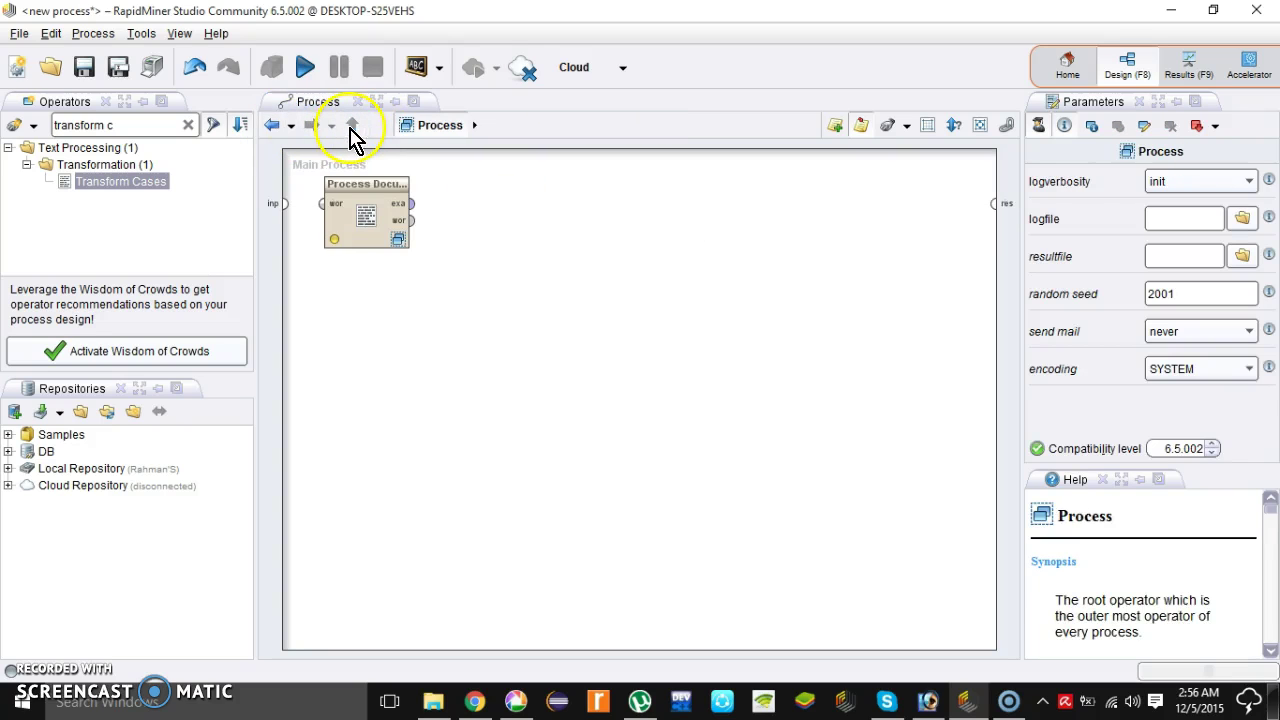
left_click(285, 203)
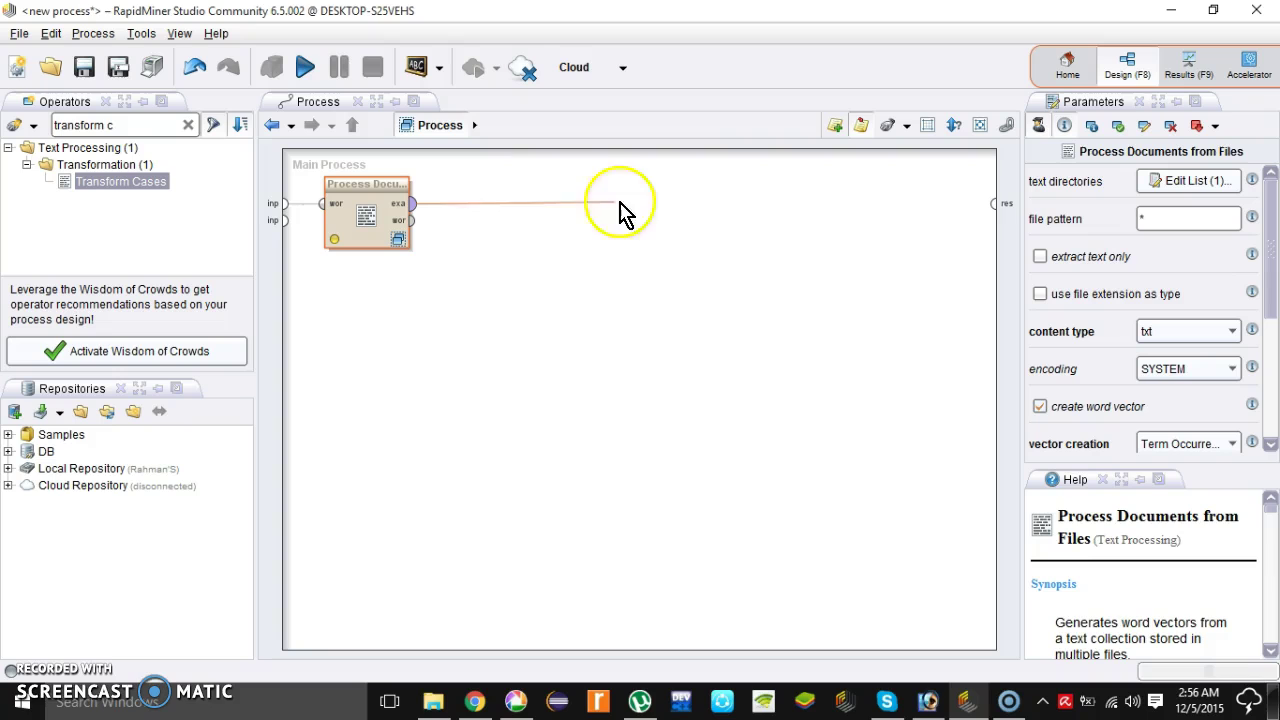
left_click(411, 204)
left_click(994, 204)
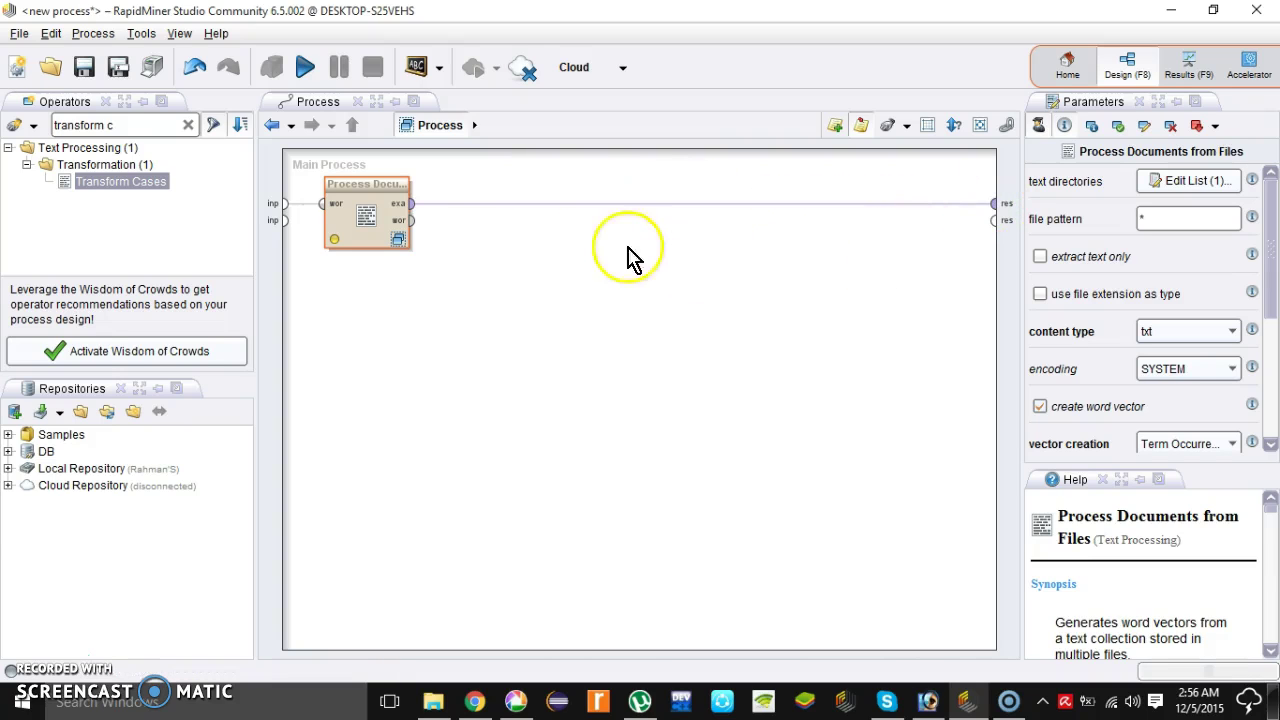
left_click(411, 220)
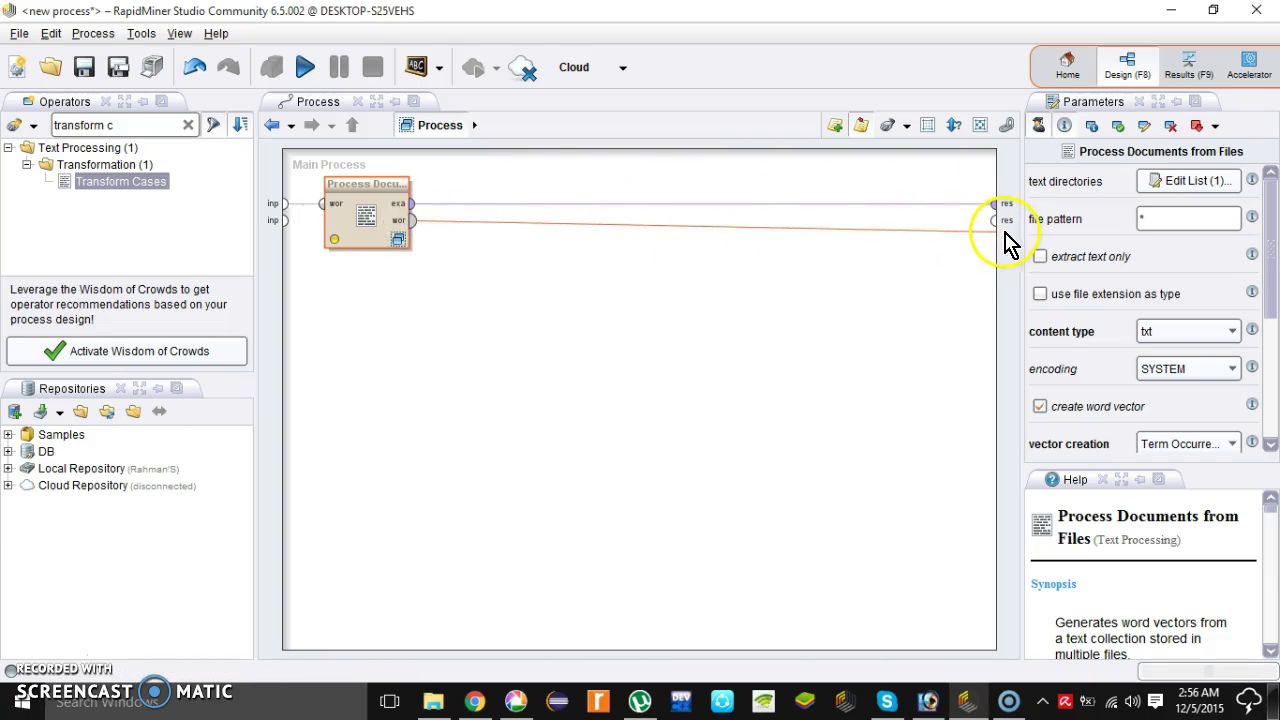
left_click(995, 221)
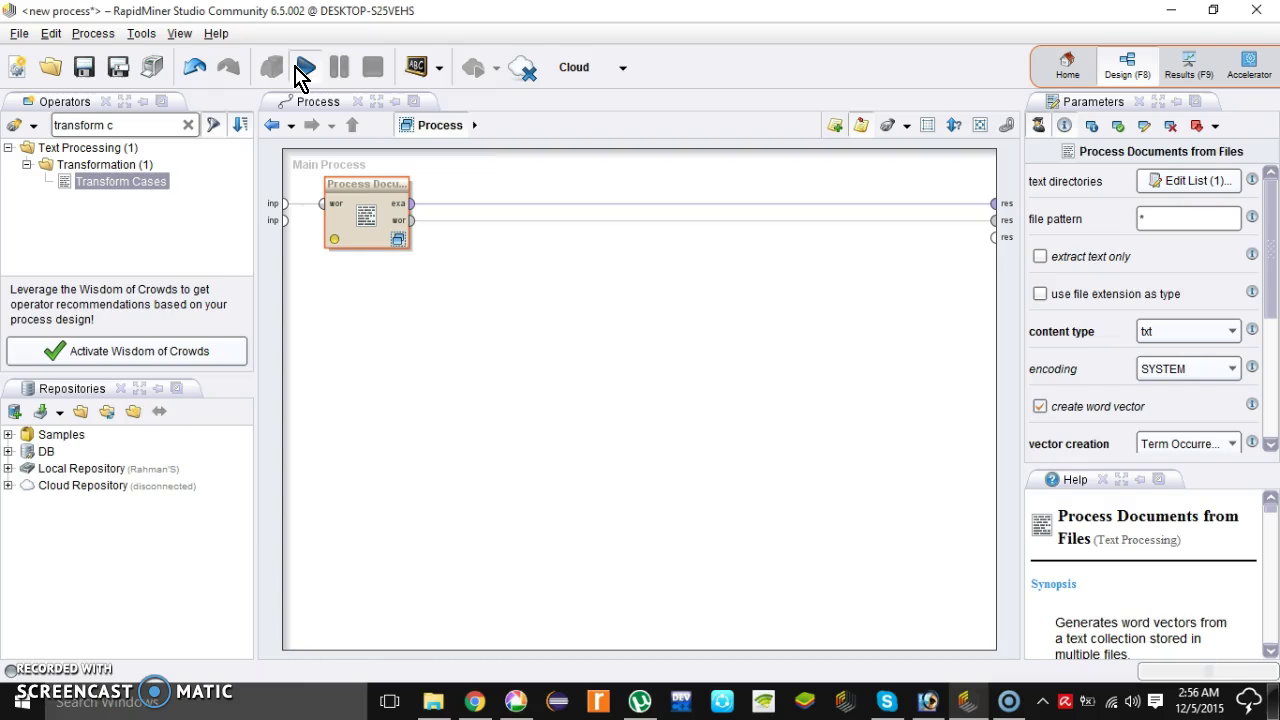
left_click(303, 68)
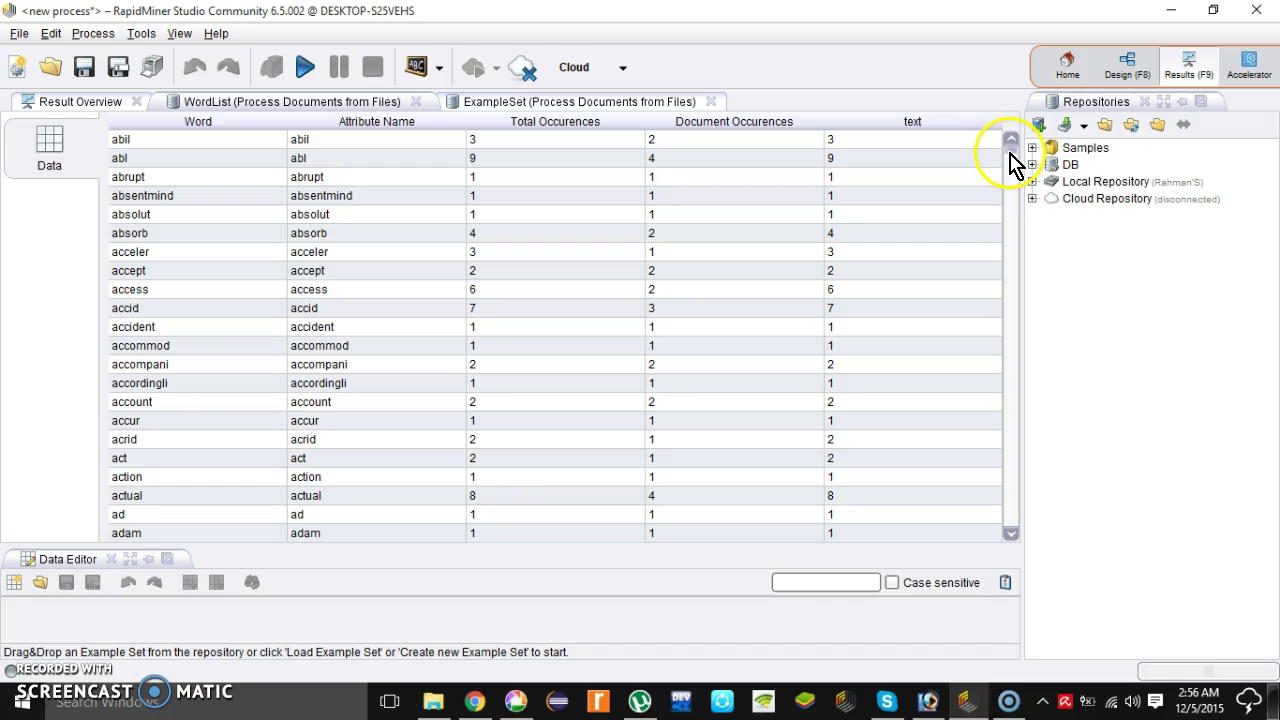
mouse_move(1012, 160)
left_mouse_down()
mouse_move(1017, 220)
mouse_move(1010, 140)
left_mouse_up()
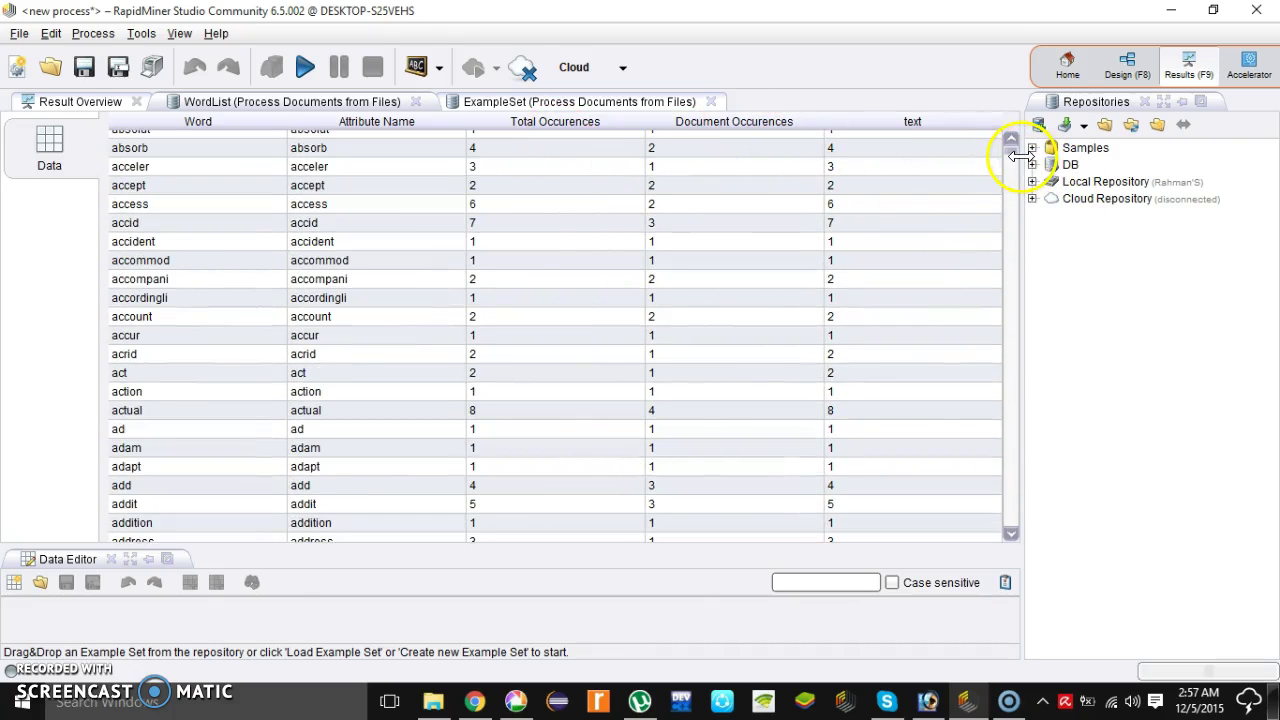
left_click_drag(1018, 145, 1011, 137)
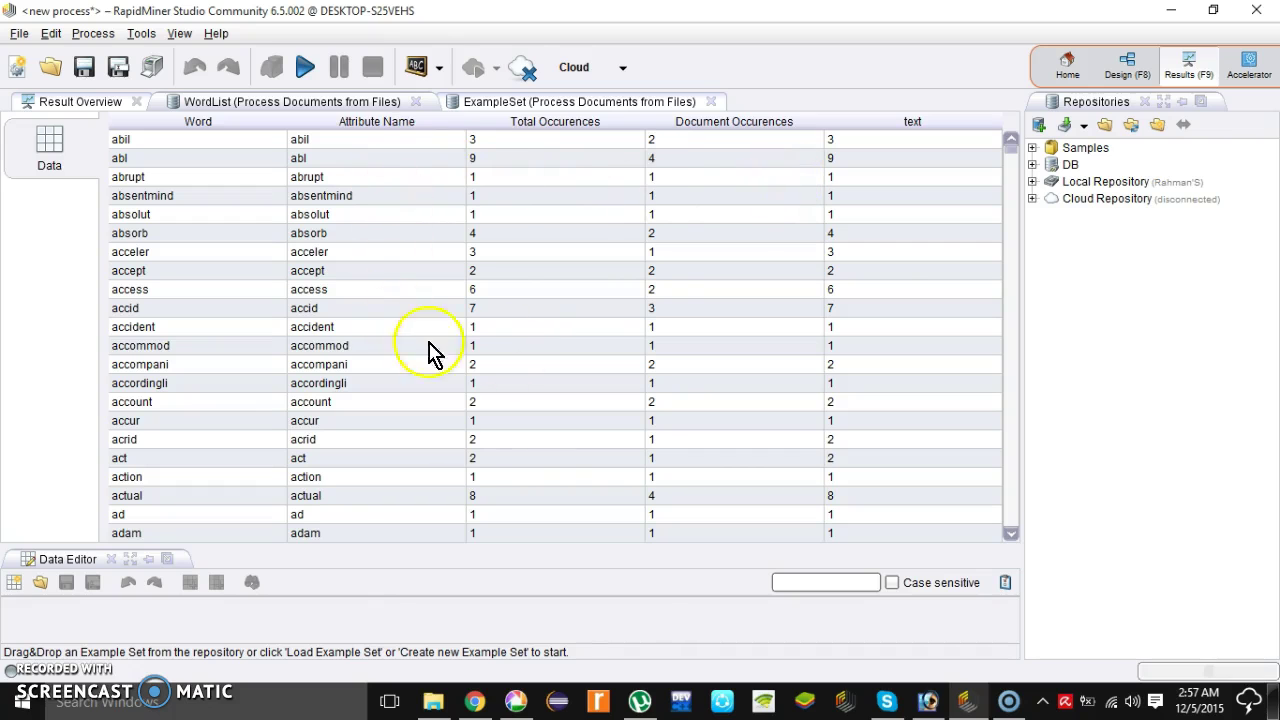
left_click_drag(1012, 143, 1018, 195)
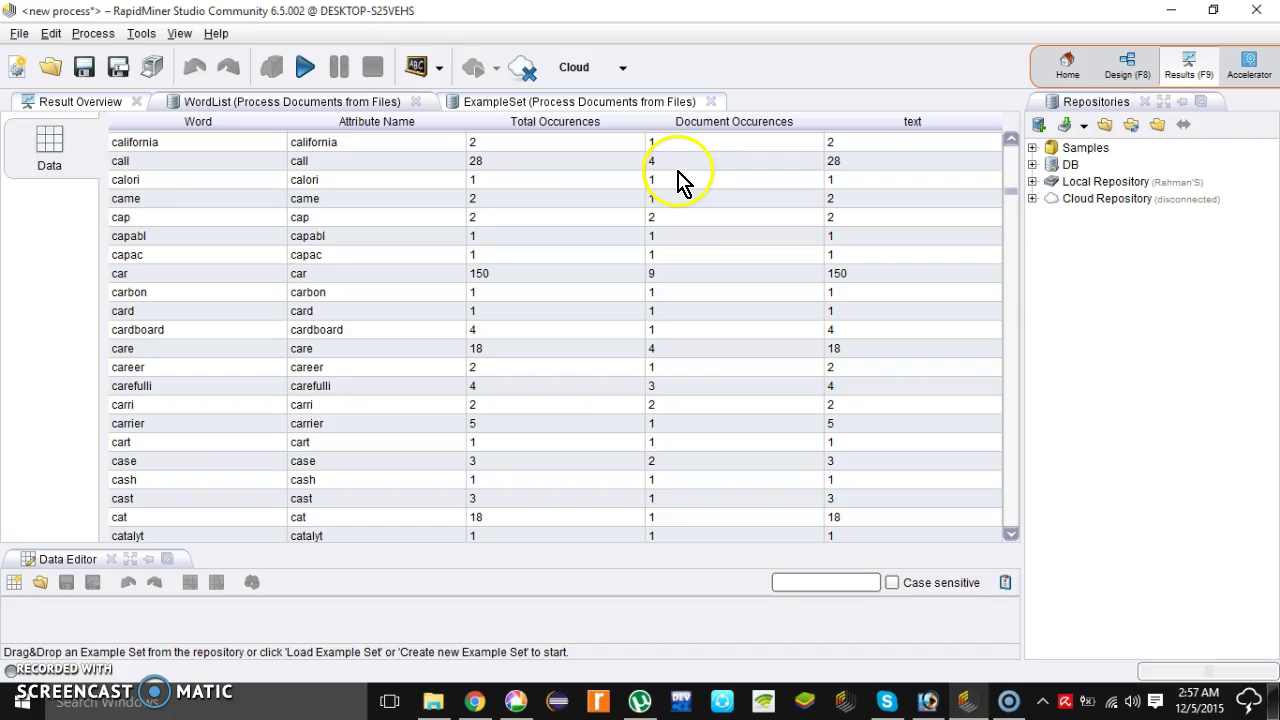
left_click(1012, 205)
left_click(1014, 162)
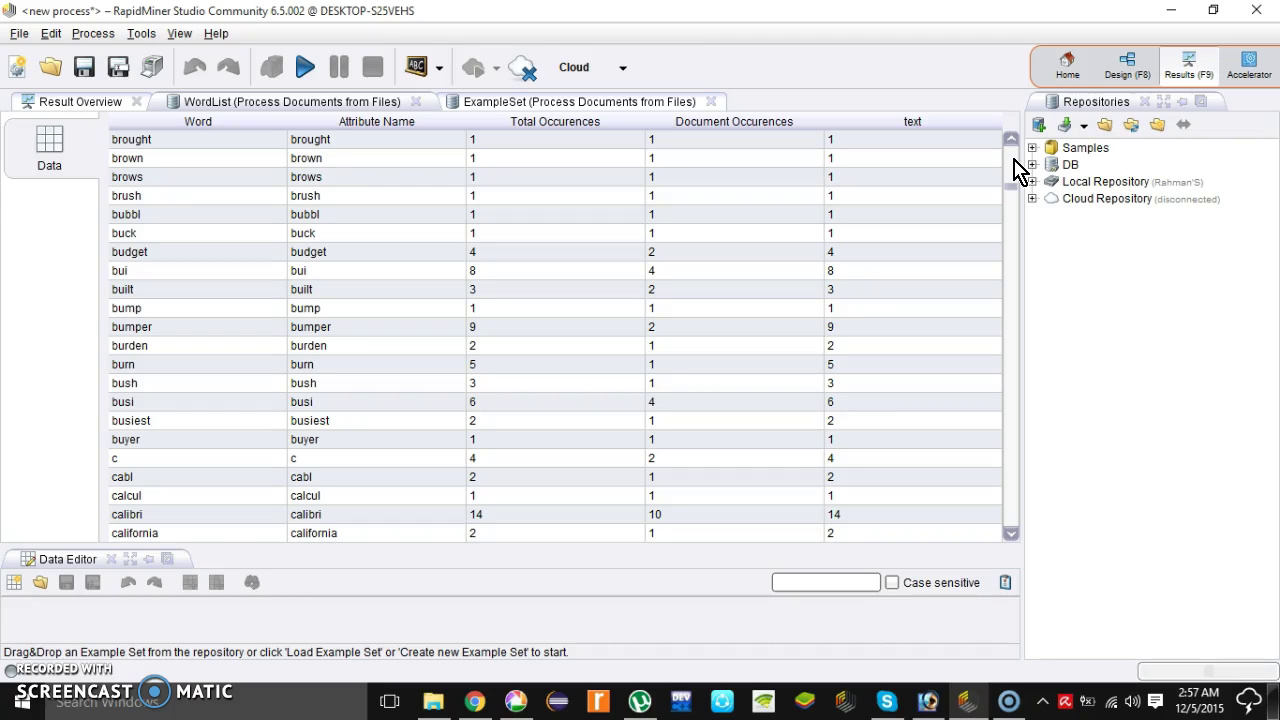
Change vector creation to Term Frequency in Design view and rerun the process
left_click(1124, 72)
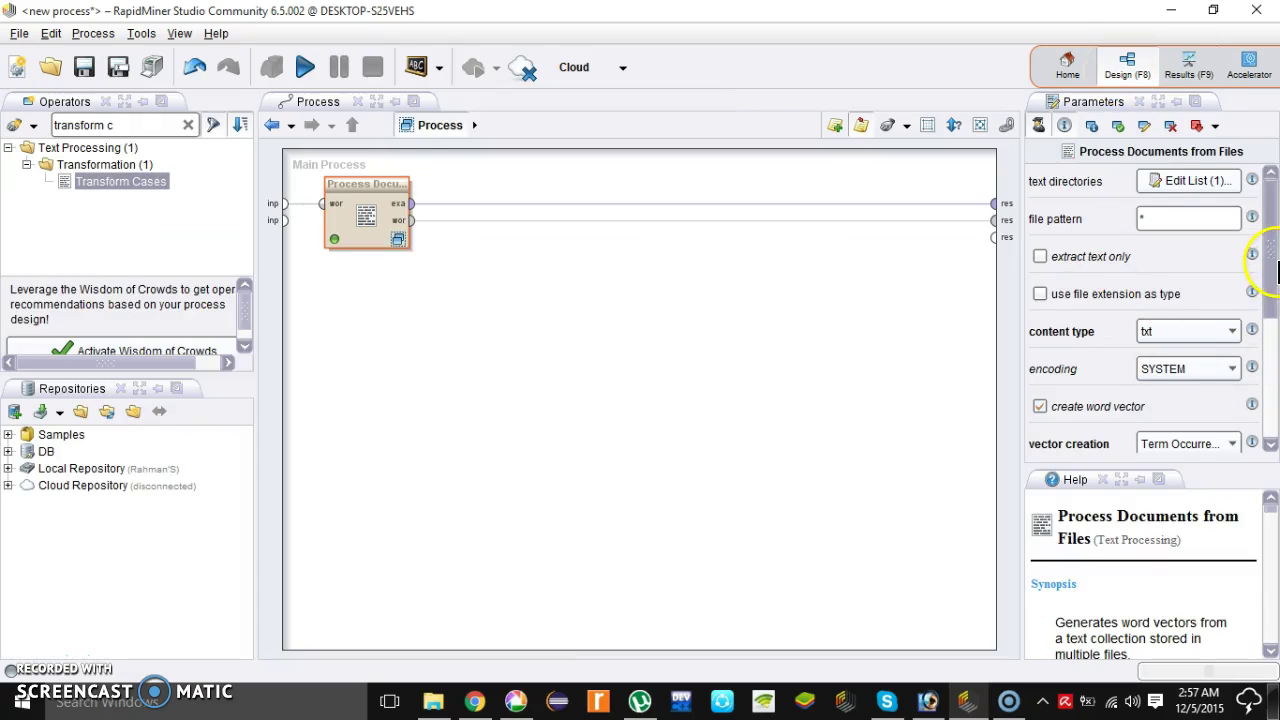
scroll(1249, 272, "down", 3)
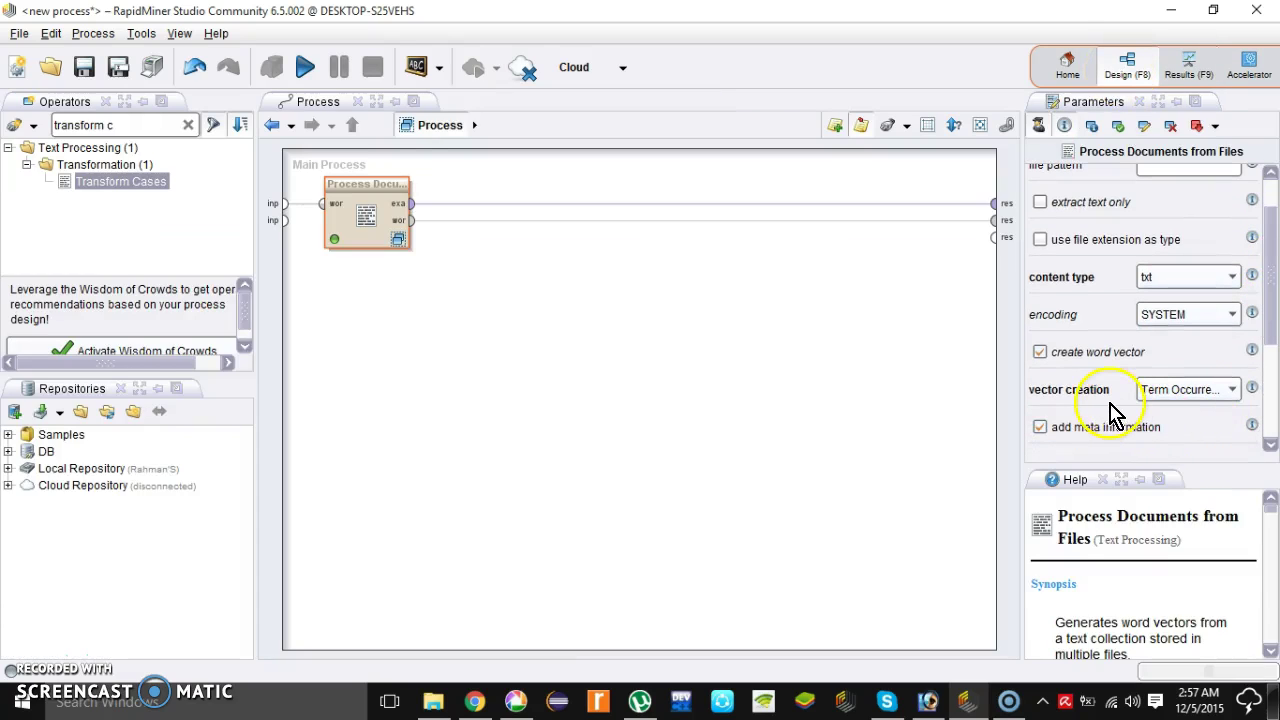
left_click(1185, 395)
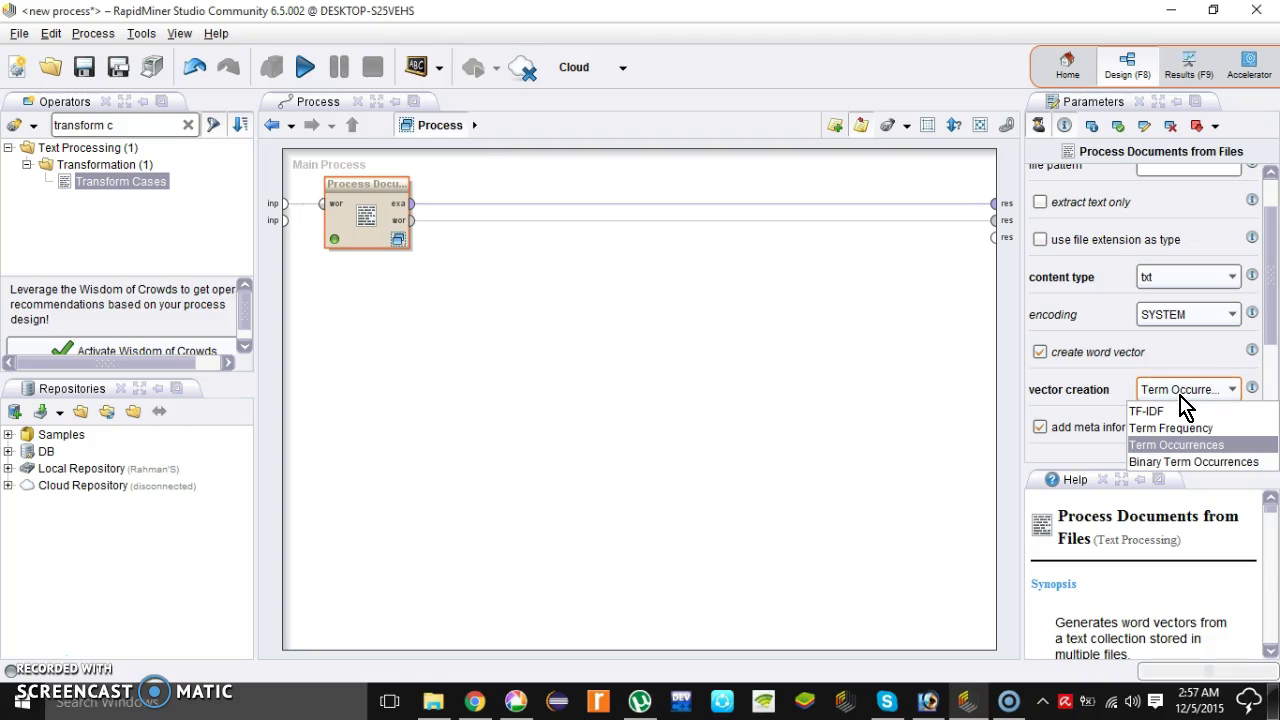
left_click_drag(1185, 405, 1190, 435)
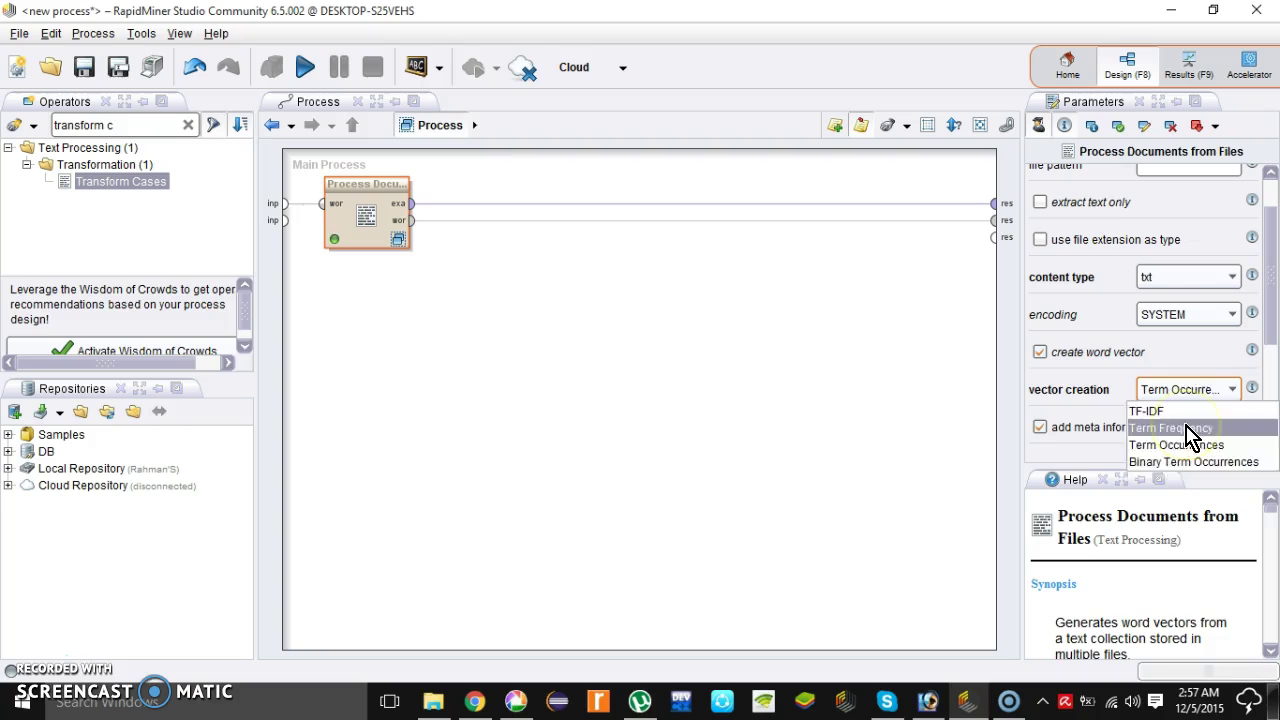
left_click(1190, 435)
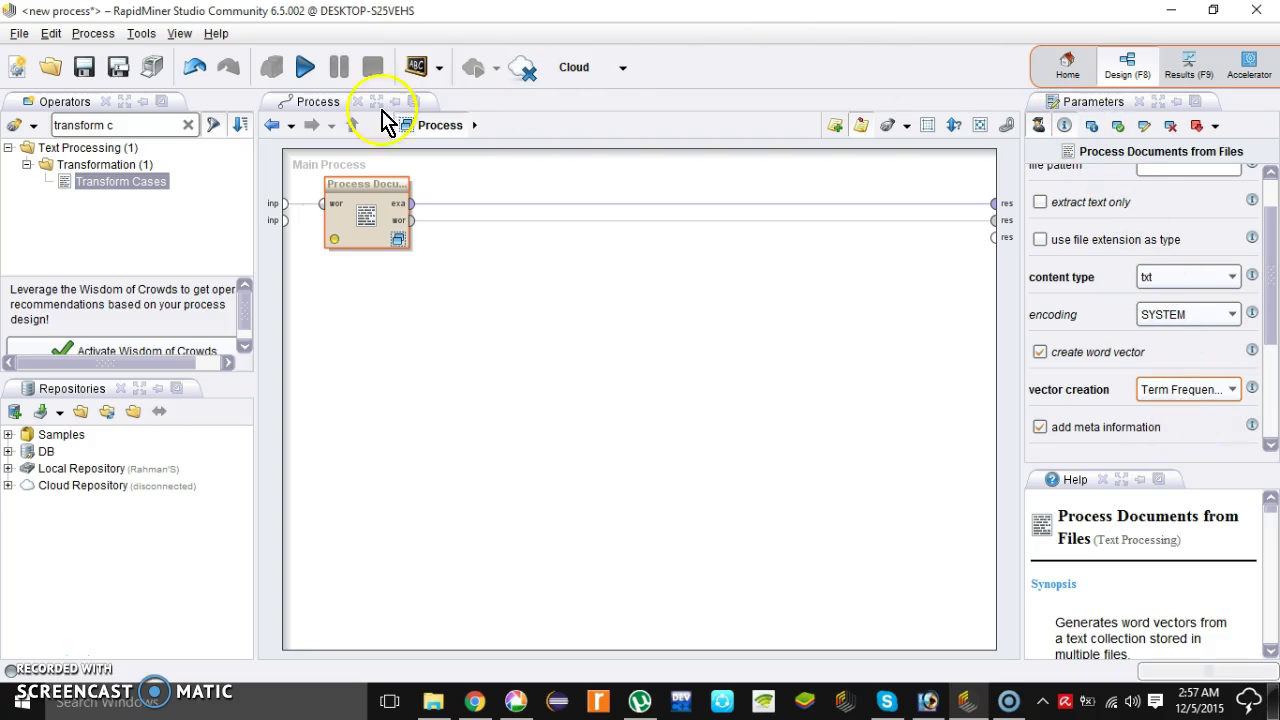
left_click(303, 70)
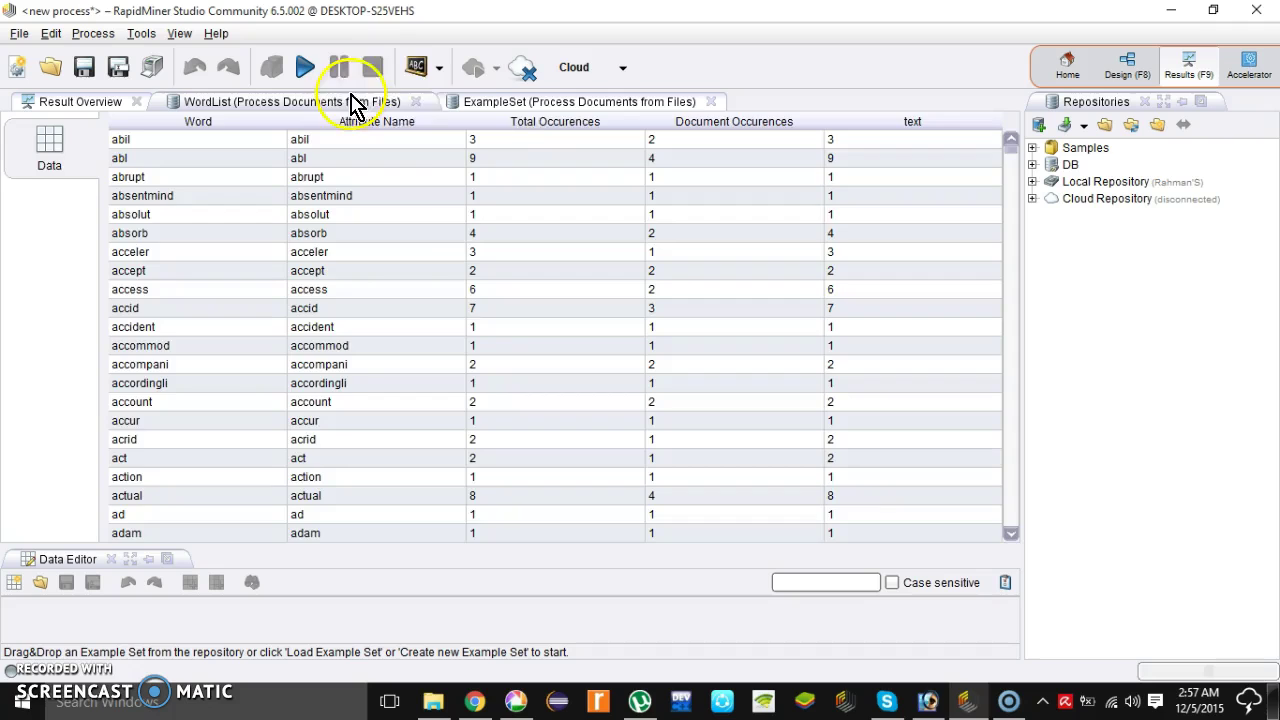
Page through the ExampleSet's 1825 word columns for 10 documents, then return to Design
left_click(530, 105)
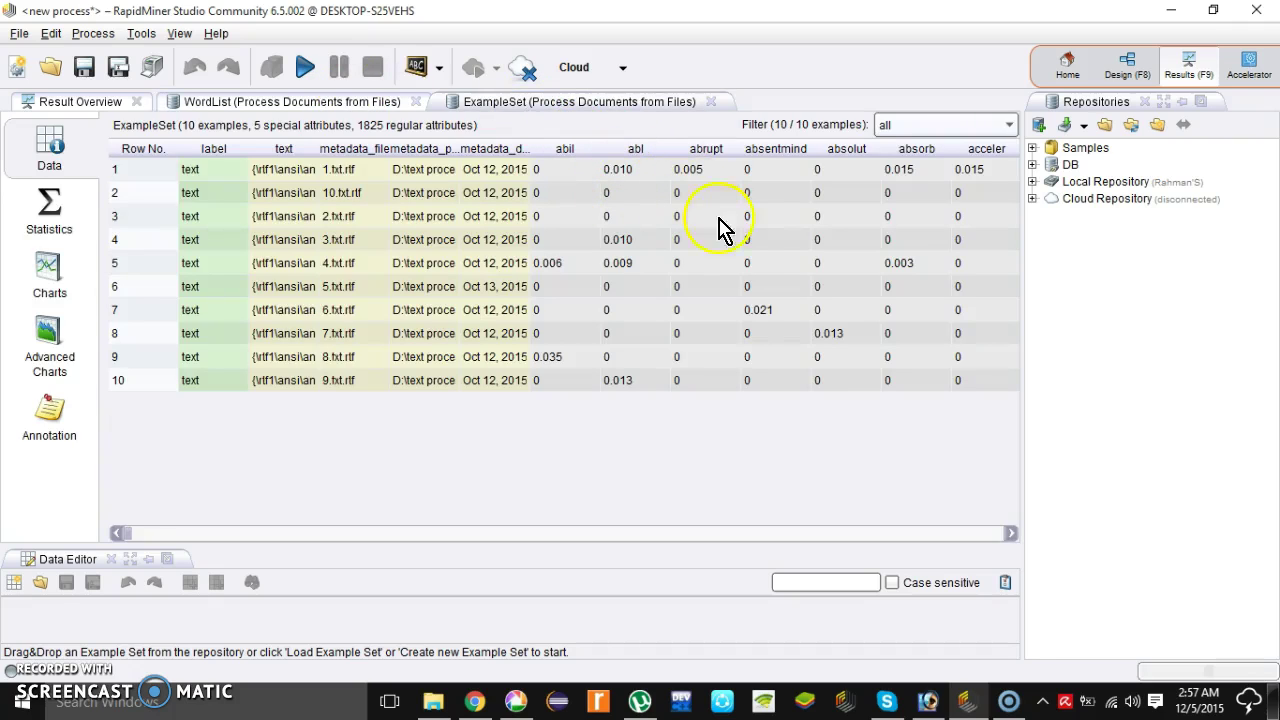
left_click(188, 535)
left_click(305, 535)
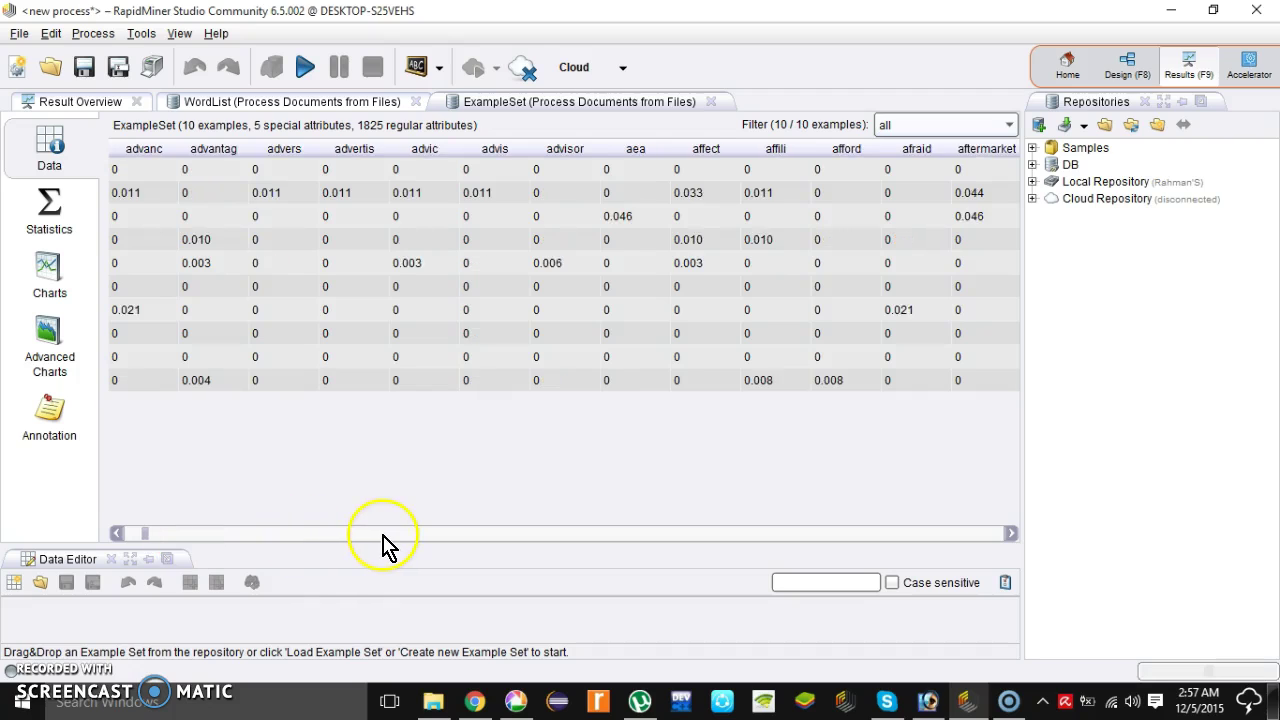
left_click(410, 535)
left_click(487, 535)
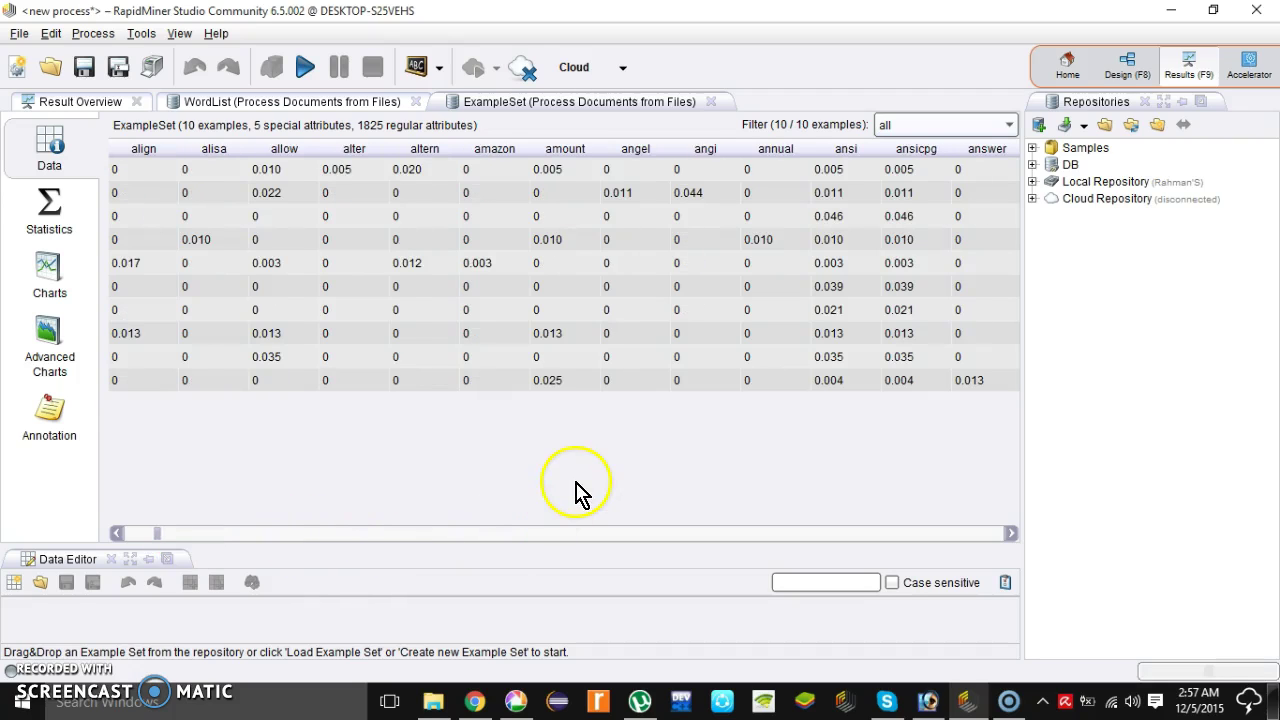
left_click(1135, 70)
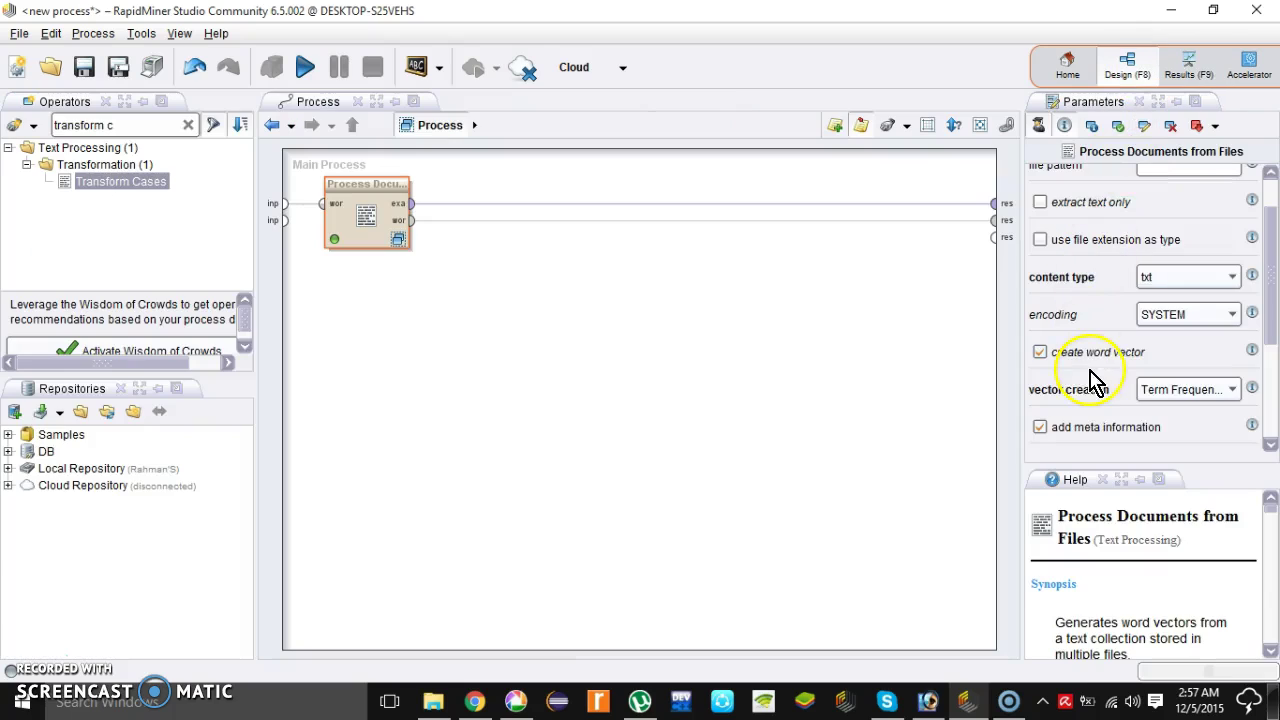
Switch the vector creation to TF-IDF and rerun the process
left_click(1190, 395)
left_click(1180, 411)
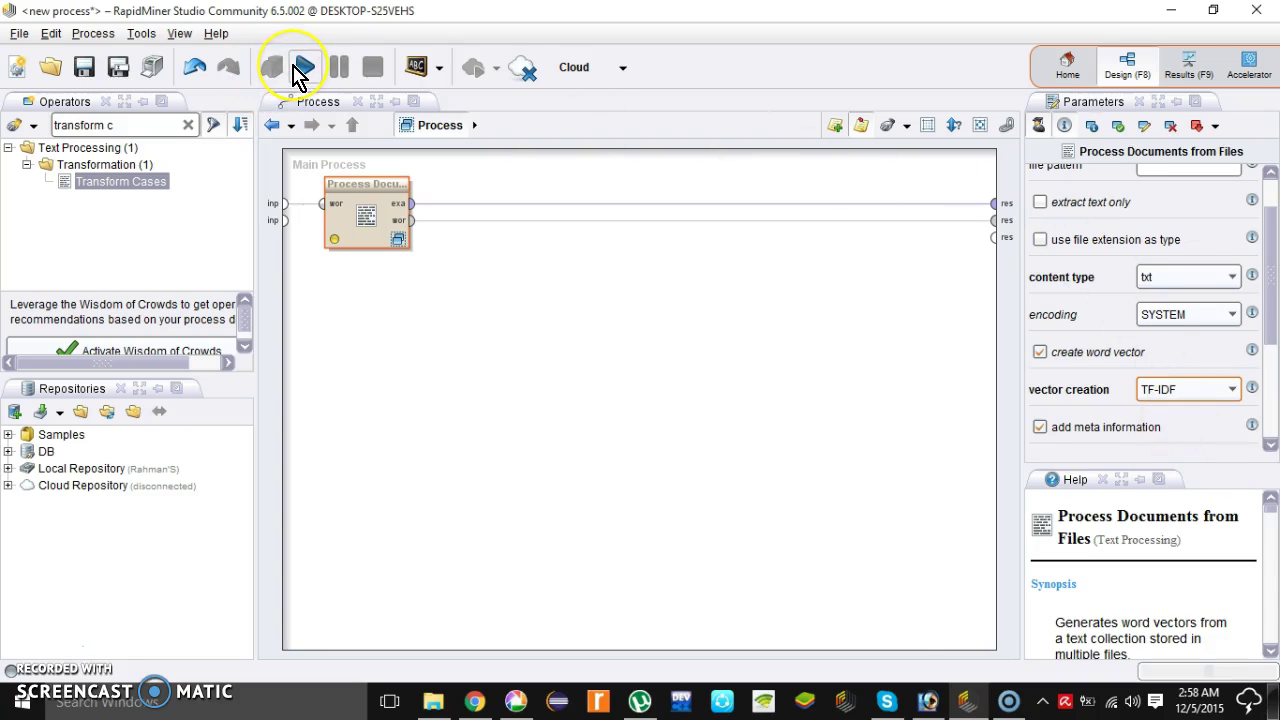
left_click(301, 70)
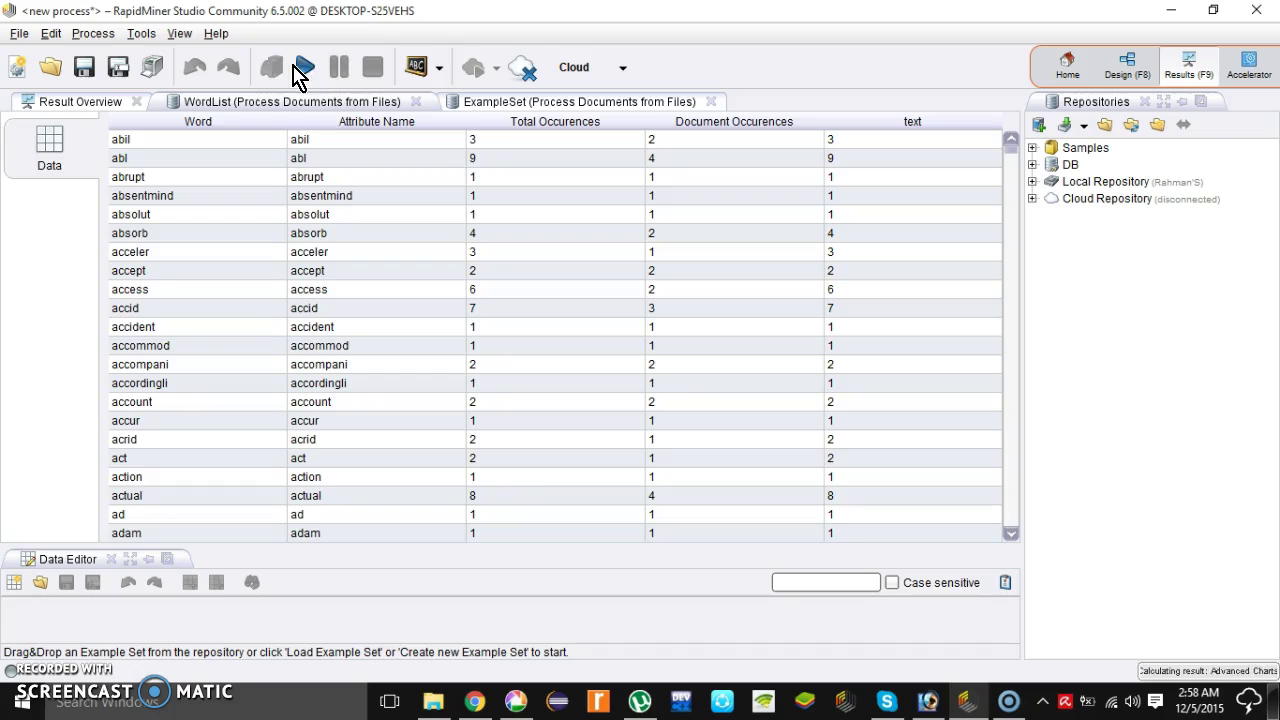
Review the TF-IDF weights for the 10 documents, then return to Design view
left_click(478, 110)
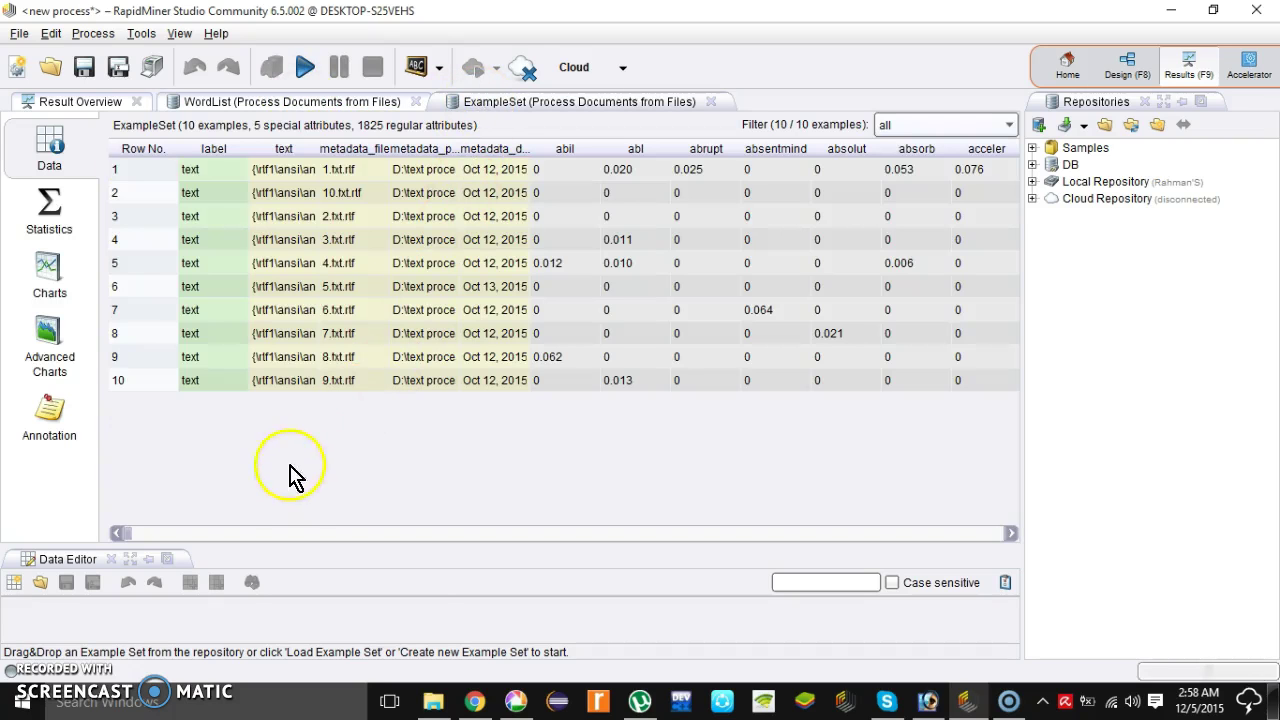
left_click_drag(134, 533, 237, 533)
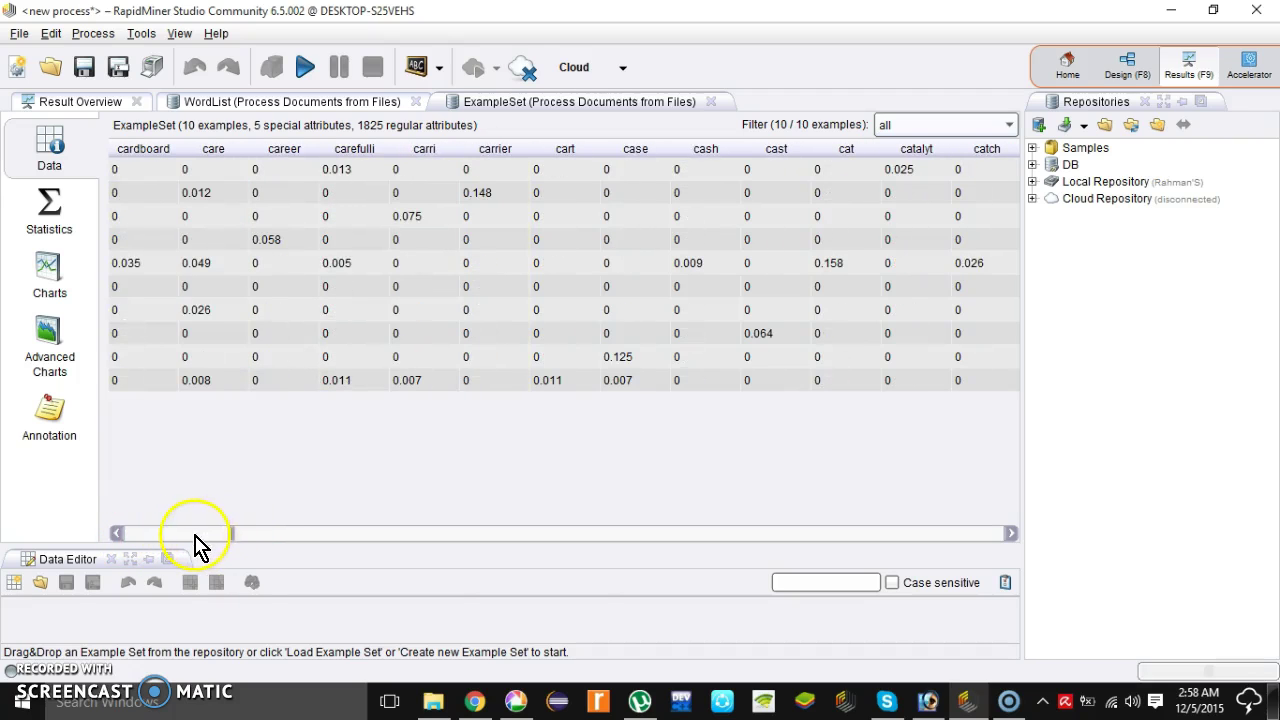
left_click(1130, 70)
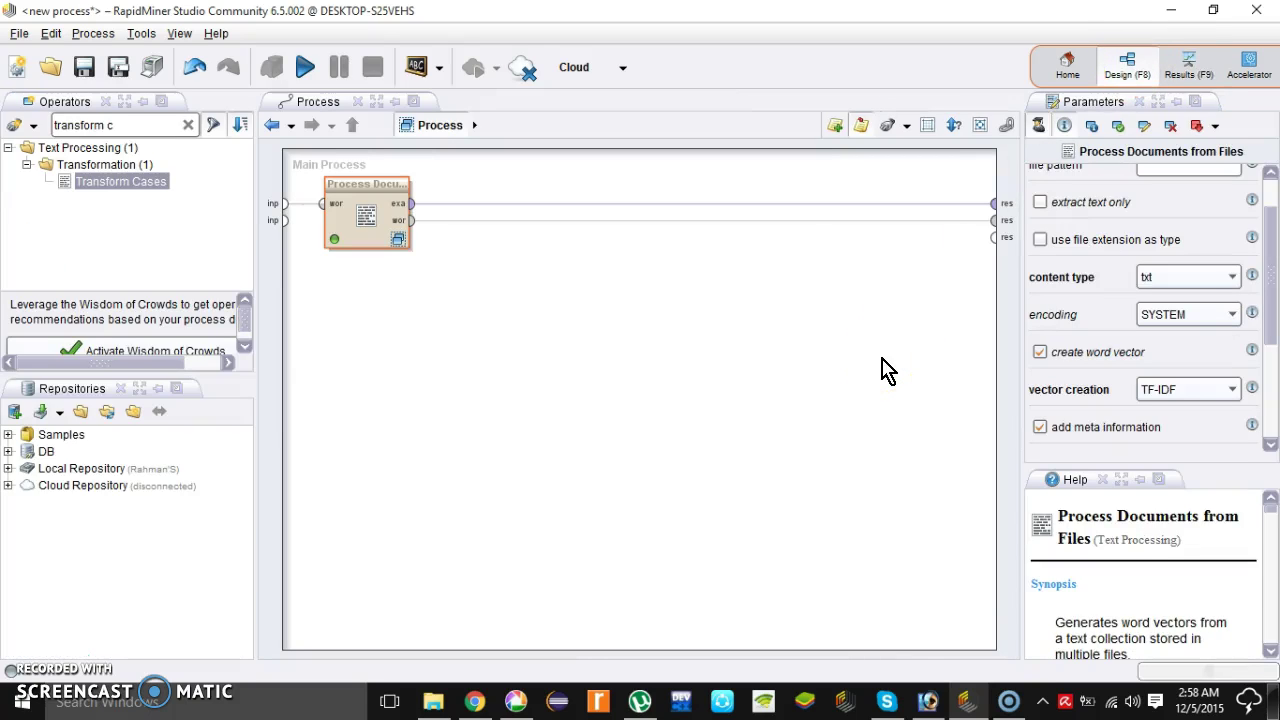